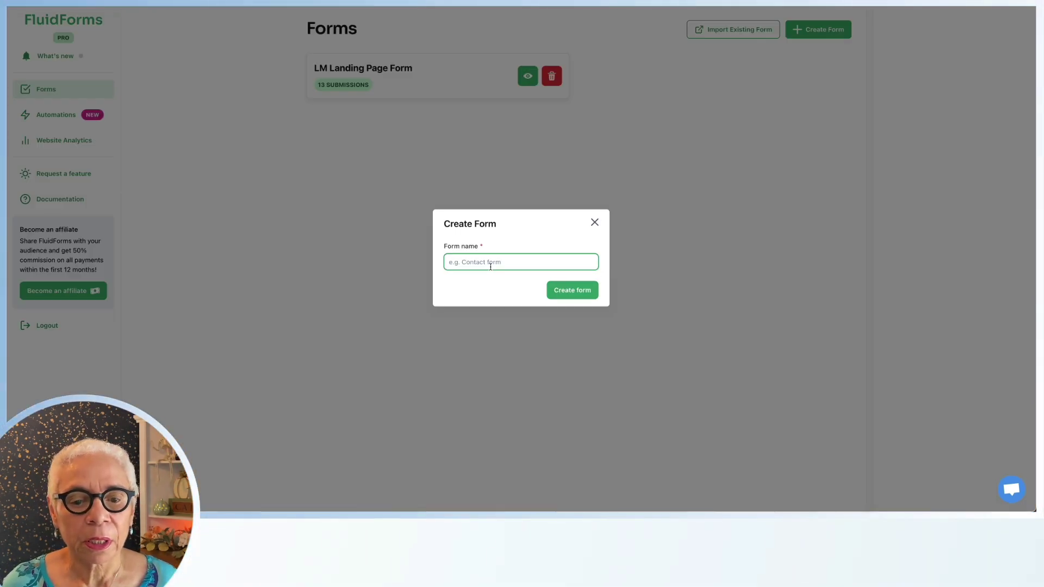
Create a new FluidForms form named 'Fluid to Canva Form'
type("va F")
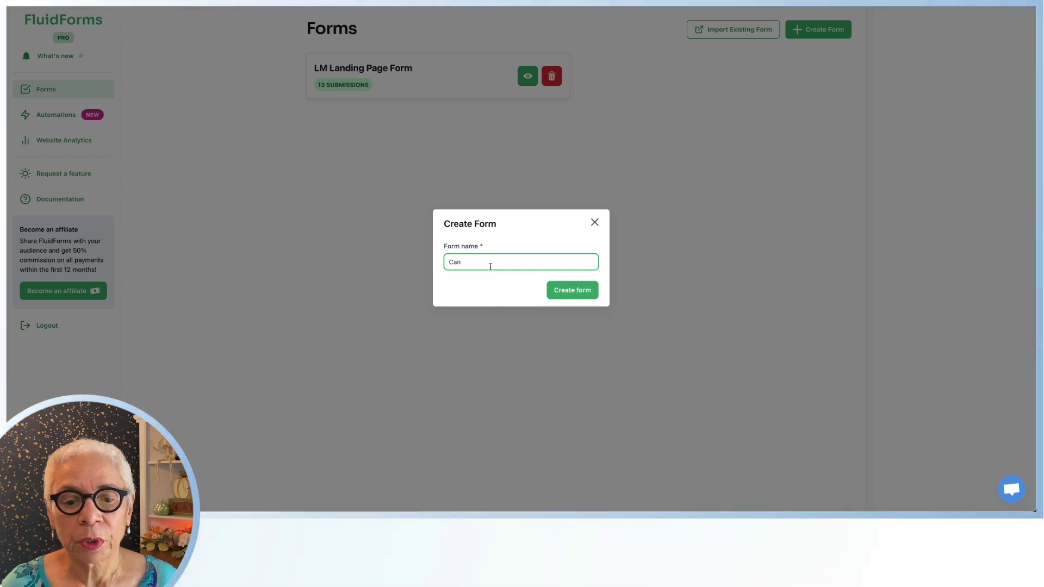
type("Fl")
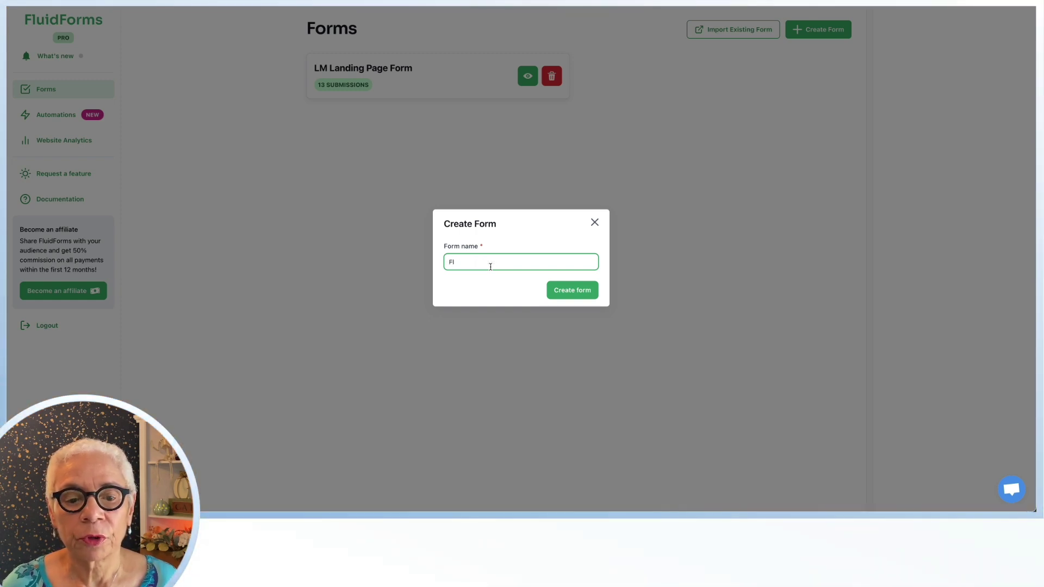
type("uid ")
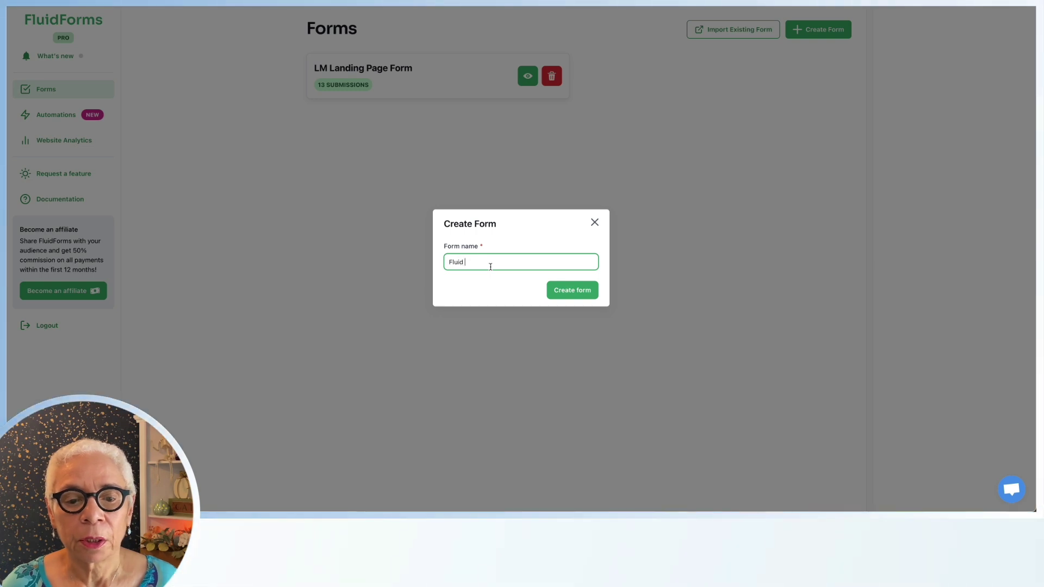
type("to Canva Form")
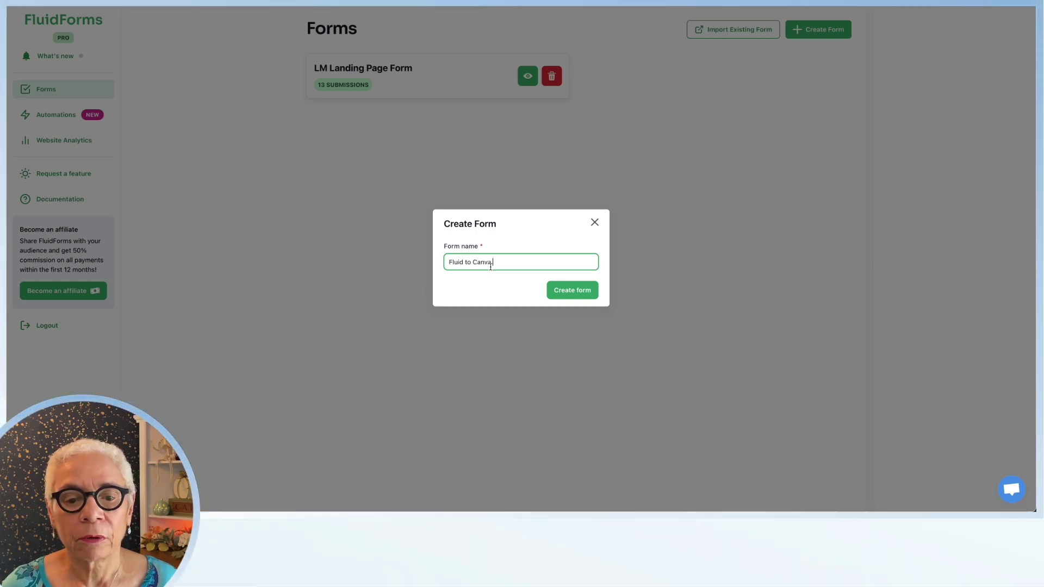
left_click(569, 298)
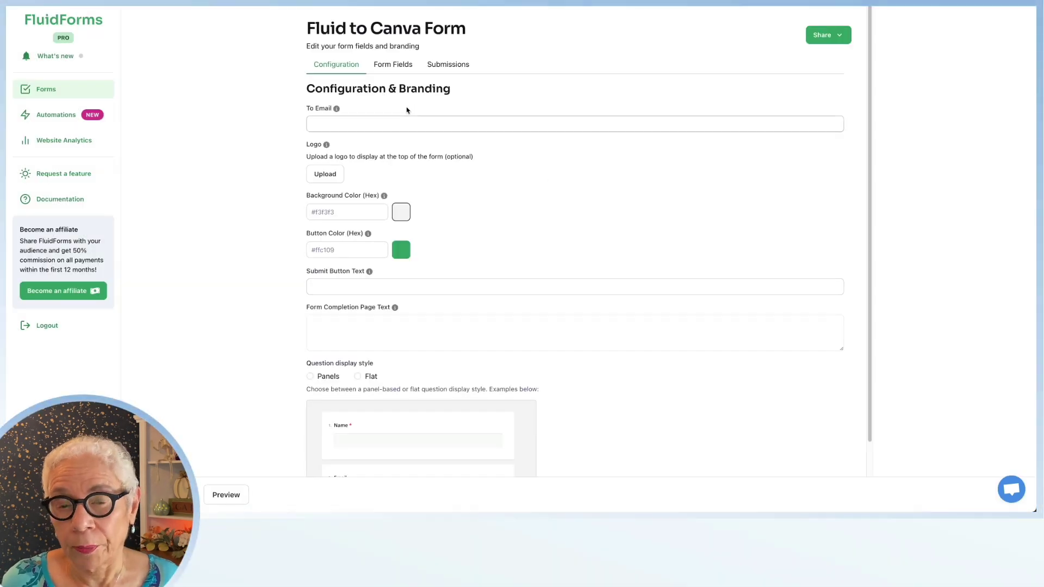
Fill the notification email with the saved address and set the background colour to #ffffff
left_click(341, 120)
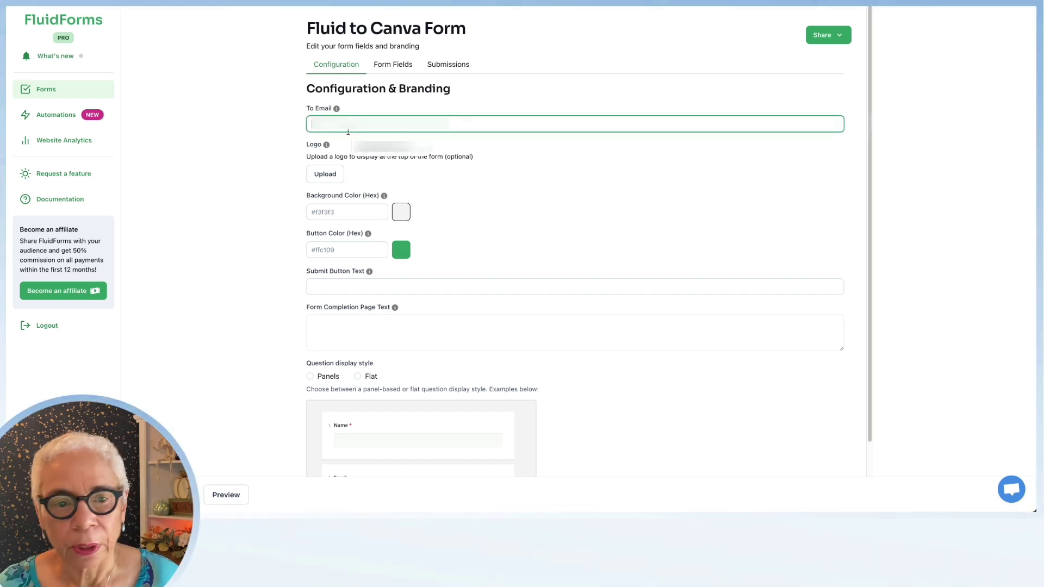
left_click(383, 147)
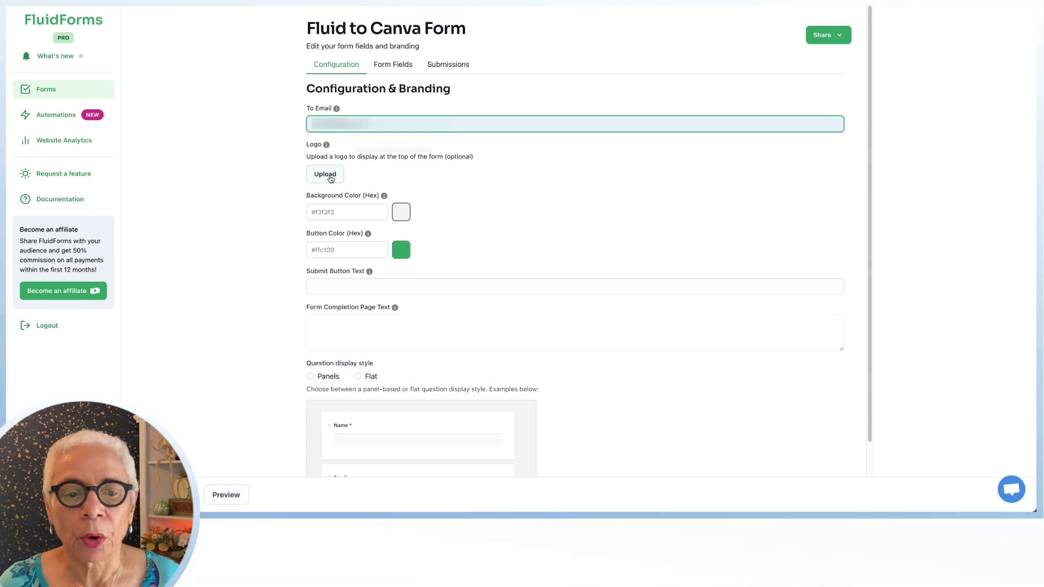
left_click(401, 213)
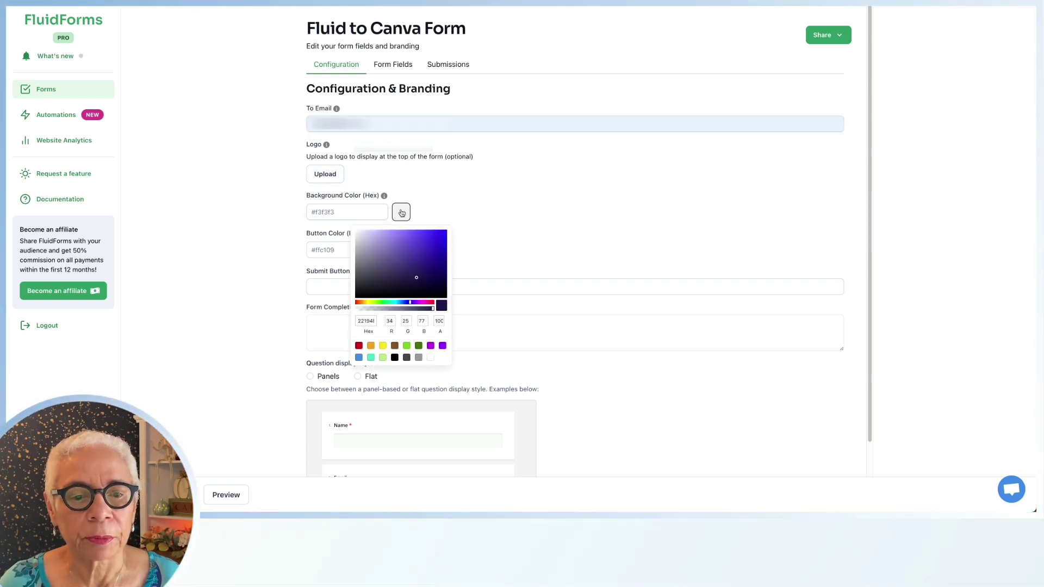
double_click(363, 321)
type("ffffff")
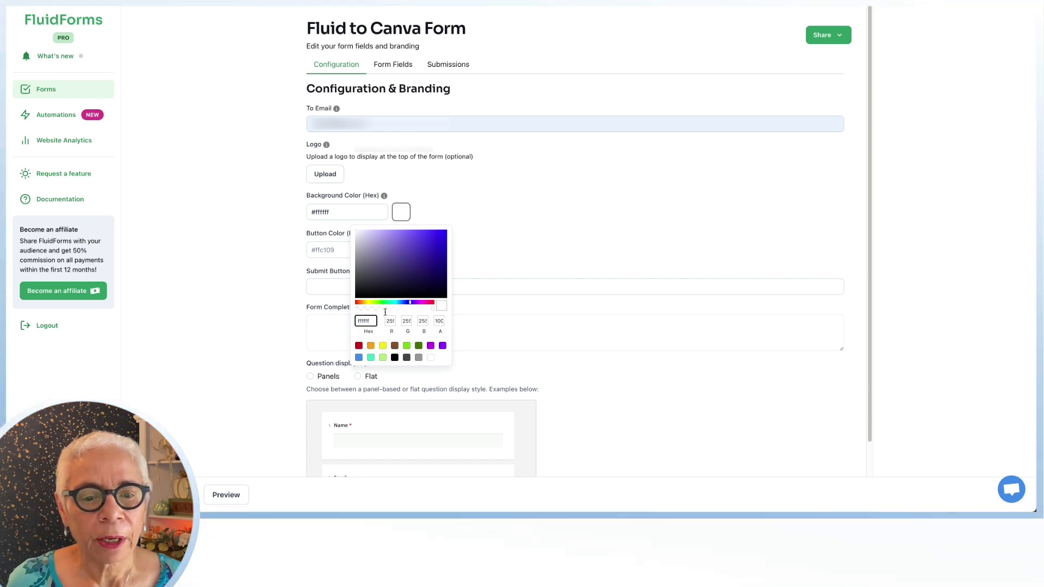
left_click(410, 210)
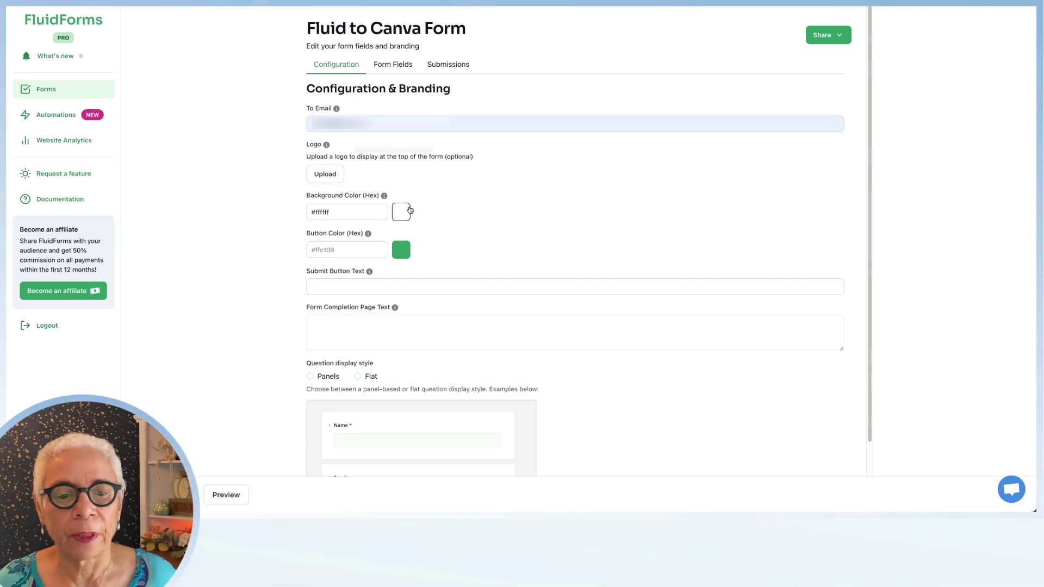
Set the button colour to the red preset #d0021b
left_click(401, 251)
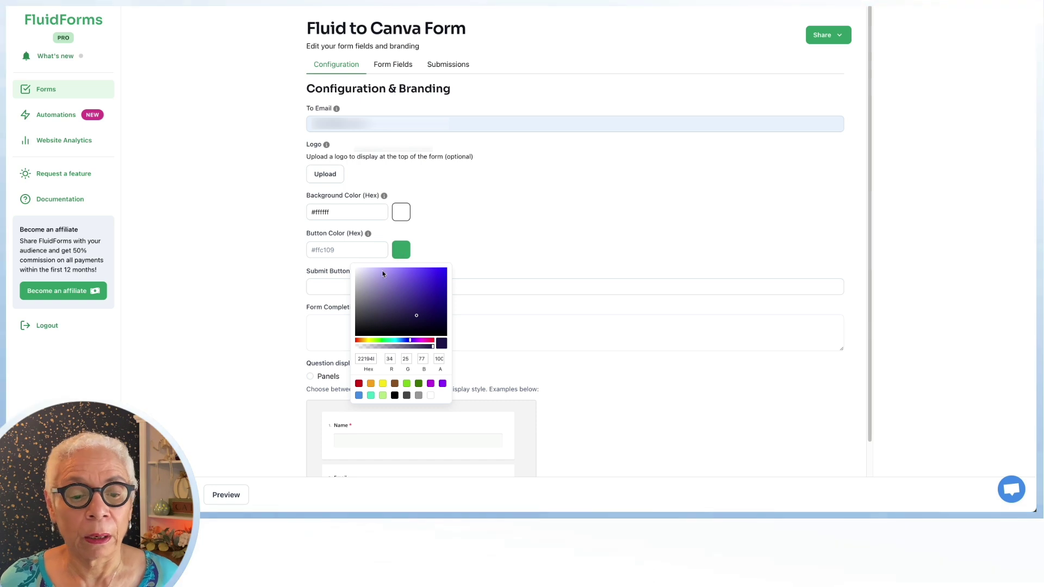
left_click(359, 383)
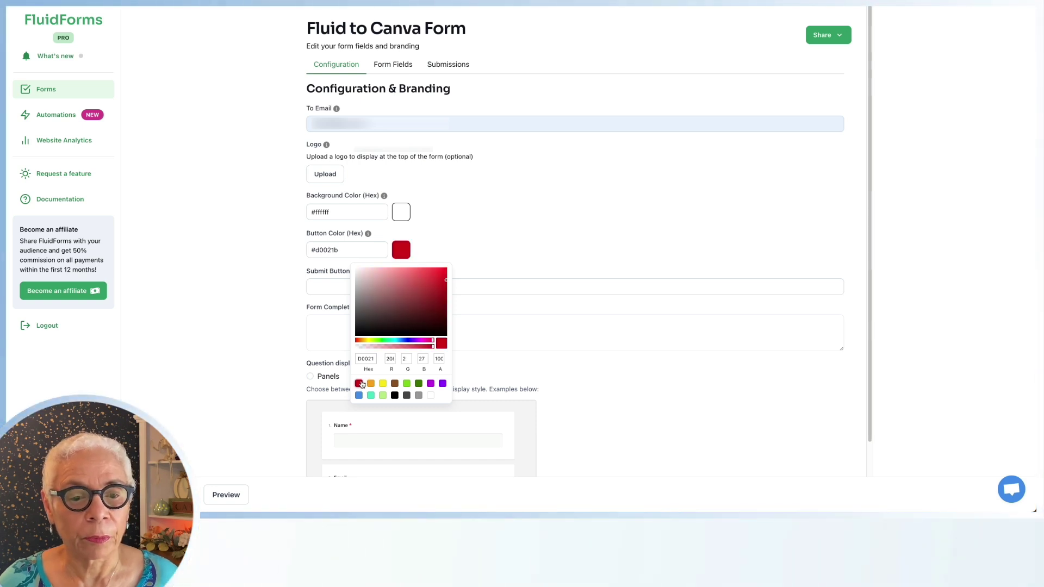
left_click(491, 235)
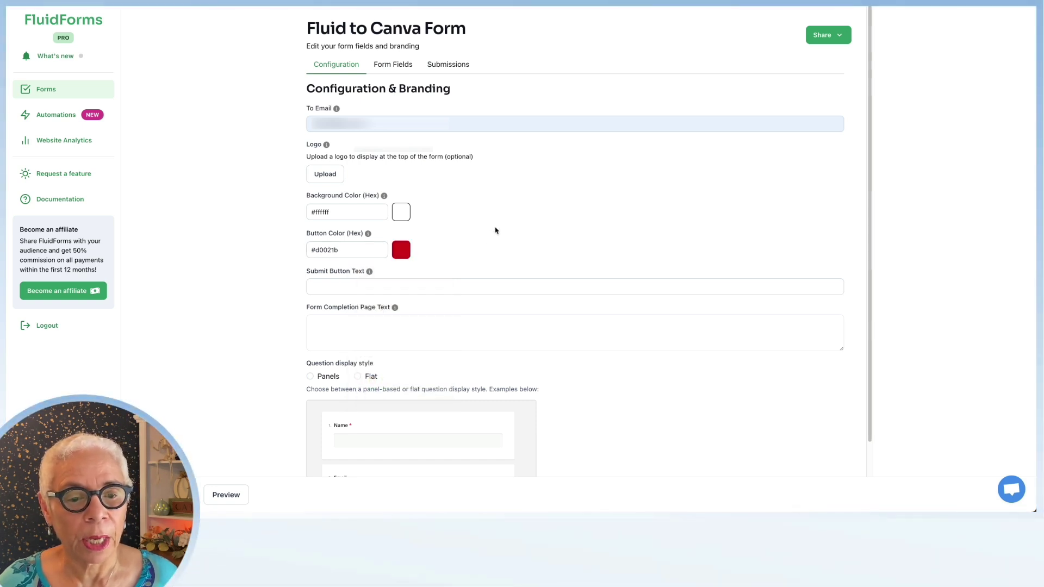
Set the submit button text to DOWNLOAD NOW and the question style to Flat
left_click(347, 283)
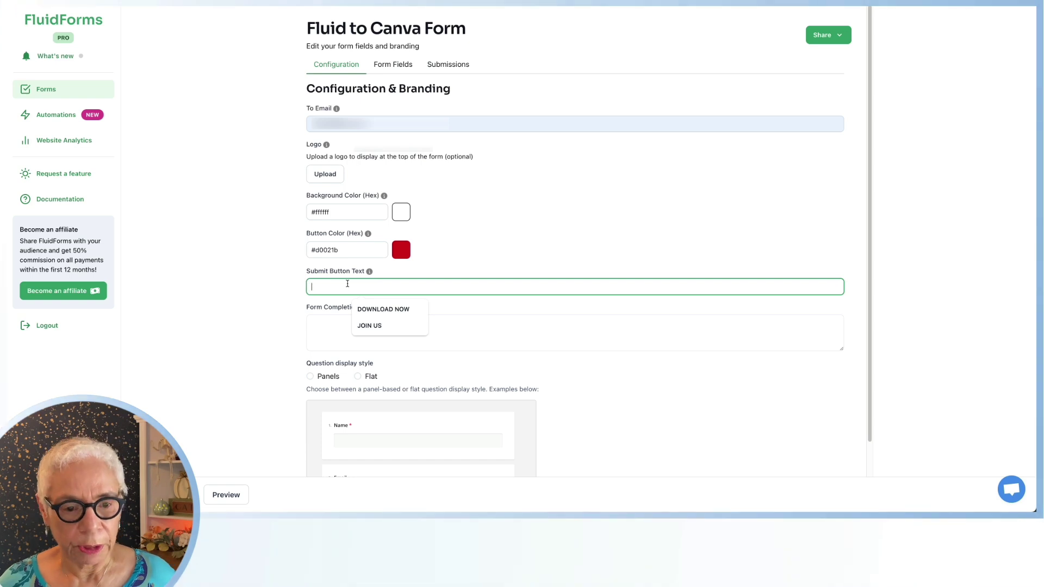
left_click(381, 309)
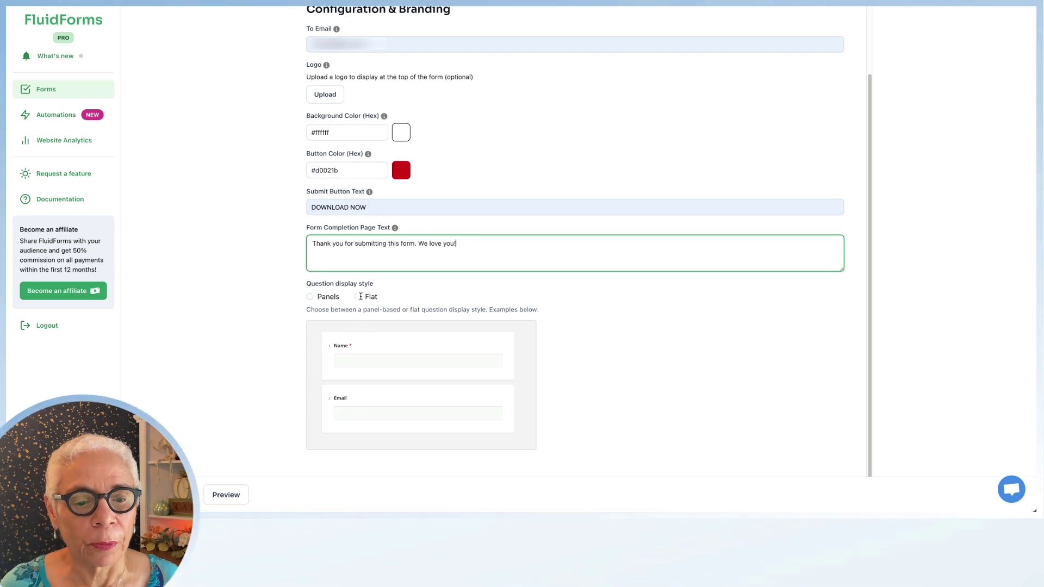
left_click(358, 297)
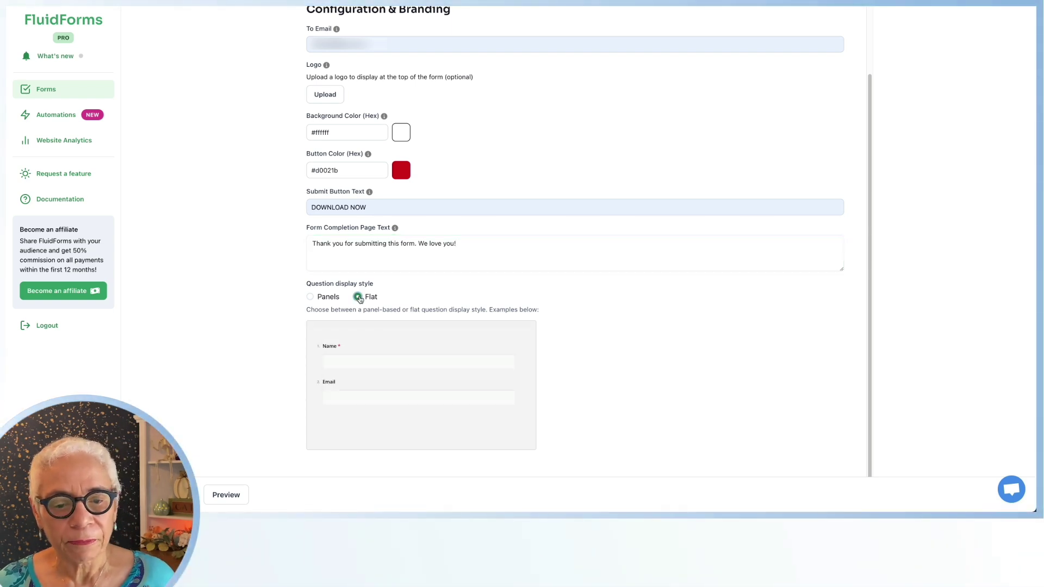
left_click(310, 297)
left_click(356, 299)
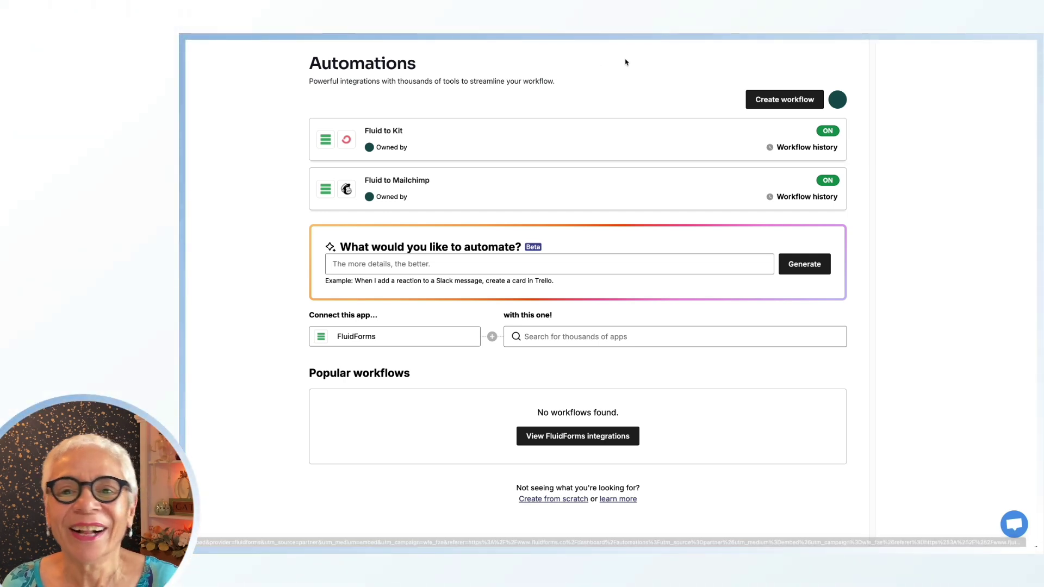
Create a new Zapier workflow and scroll down to its empty Trigger and Action cards
left_click(770, 102)
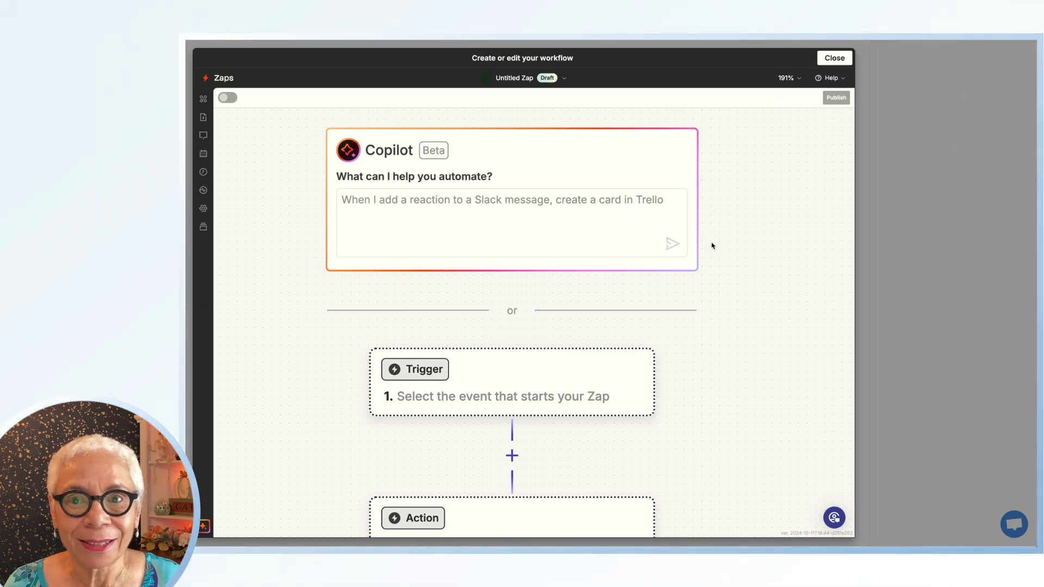
scroll(725, 279, "down", 1)
scroll(725, 279, "down", 4)
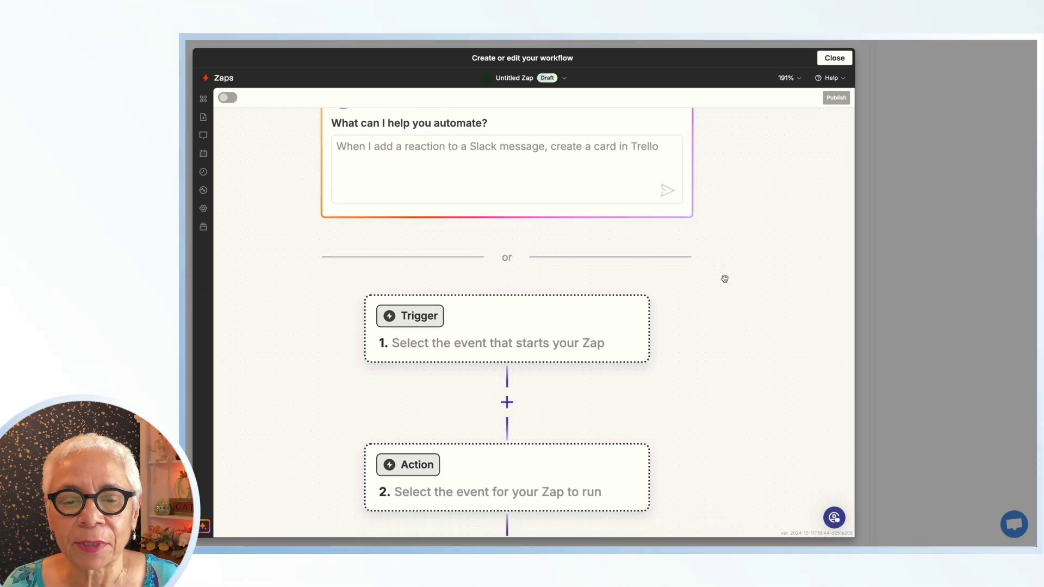
scroll(724, 279, "down", 1)
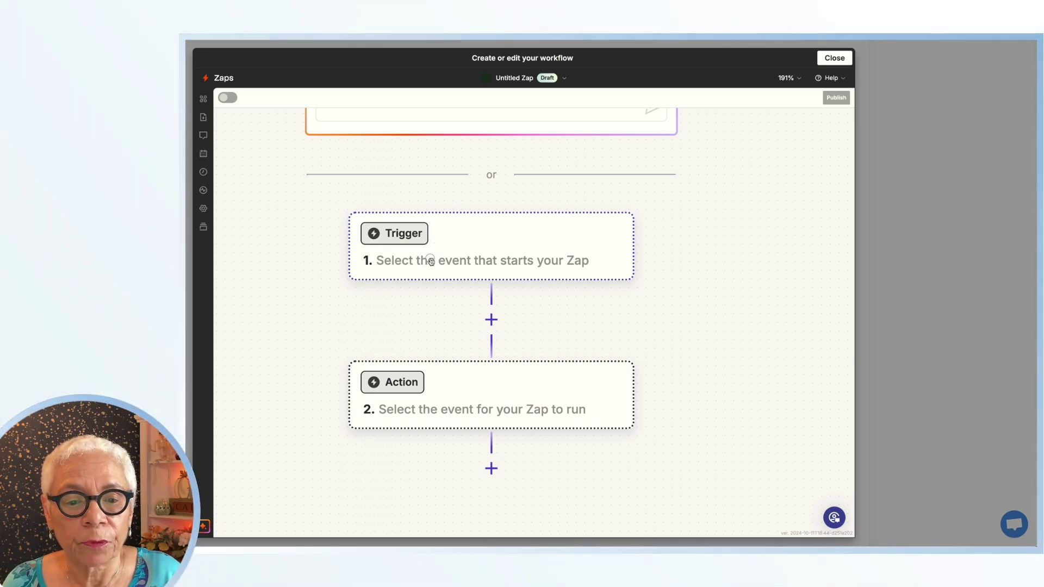
Set the trigger to FluidForms New Form Submission using the first connected FluidForms account
left_click(430, 261)
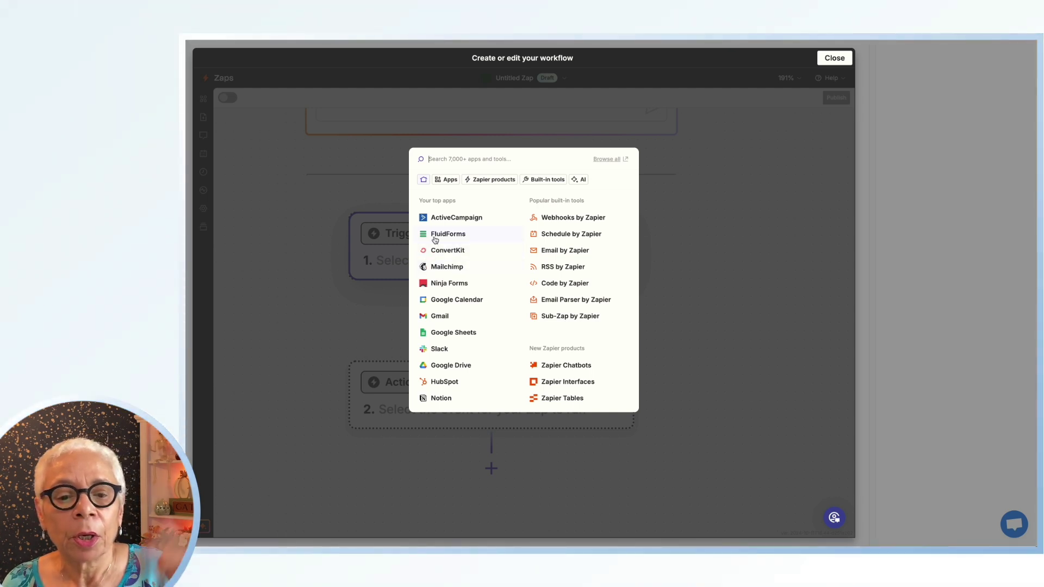
left_click(435, 237)
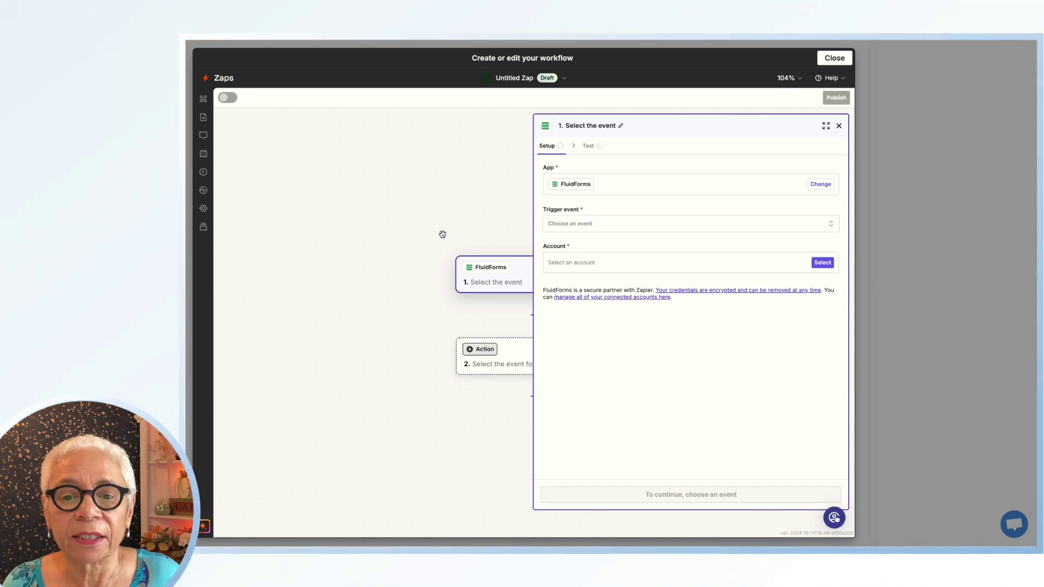
left_click(577, 226)
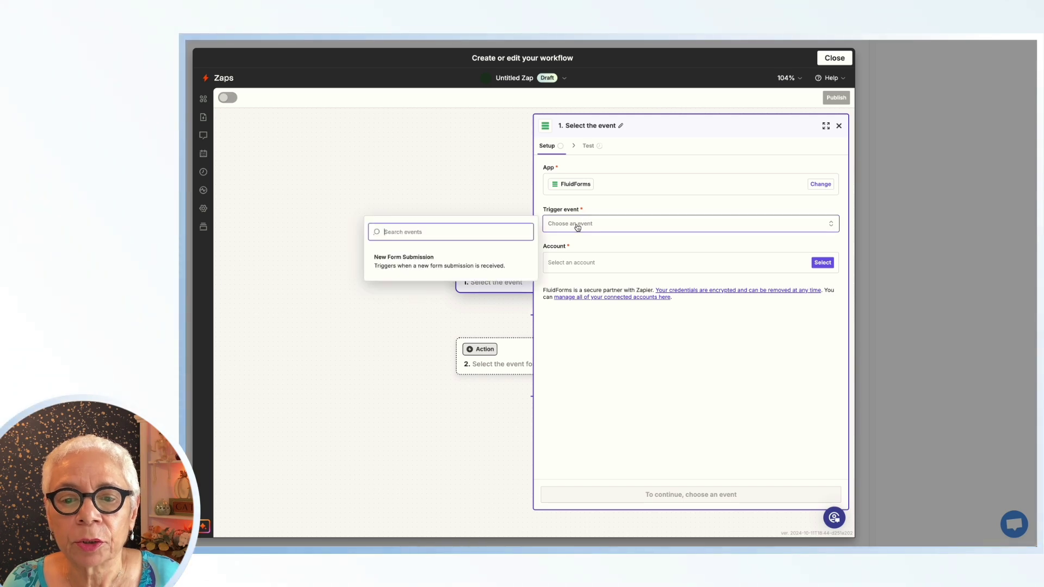
left_click(405, 262)
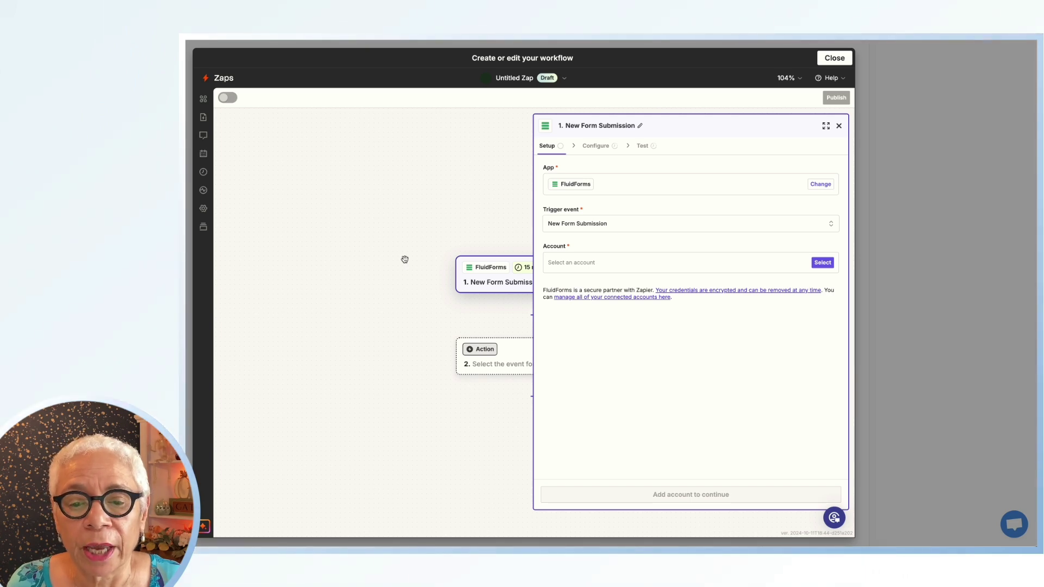
left_click(562, 264)
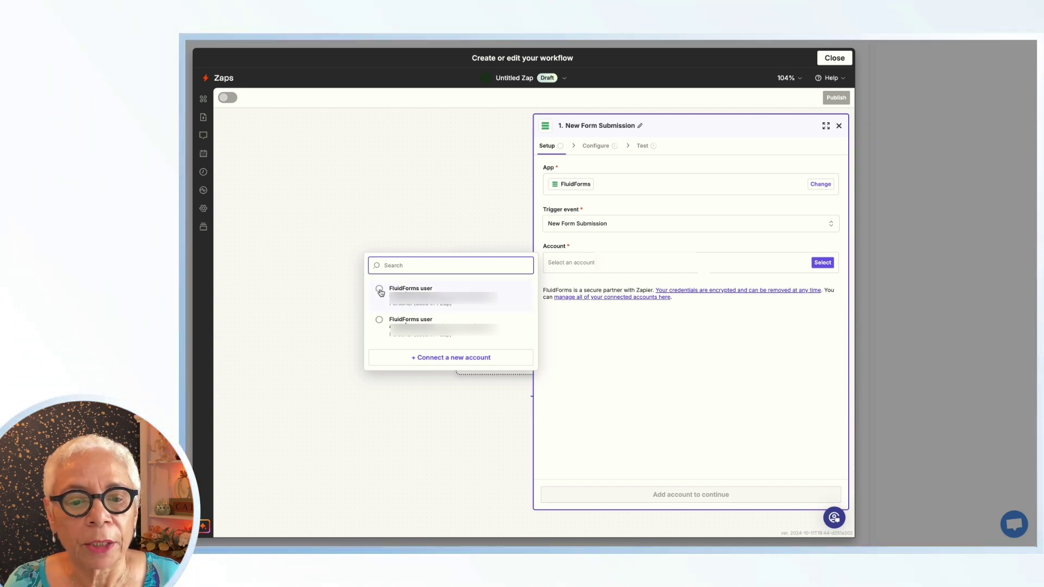
left_click(379, 289)
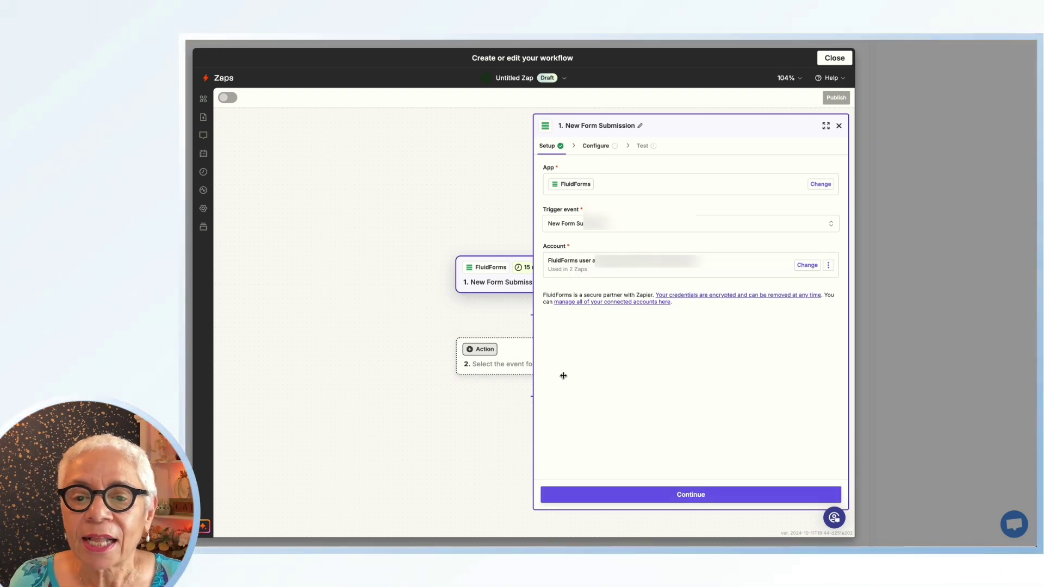
Set the trigger's Form ID to Fluid to Canva Form and continue to the Test step
left_click(688, 495)
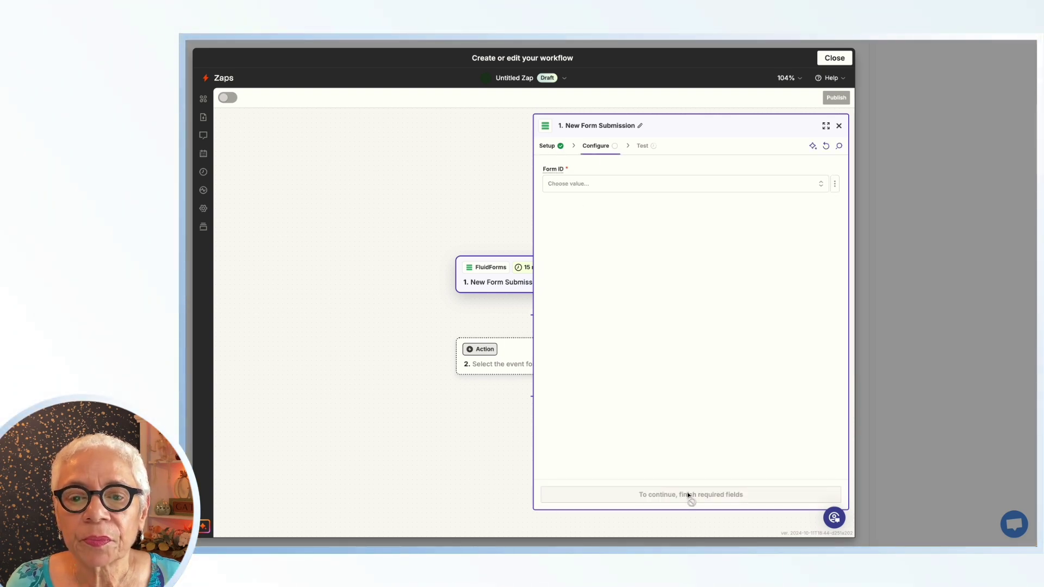
left_click(574, 184)
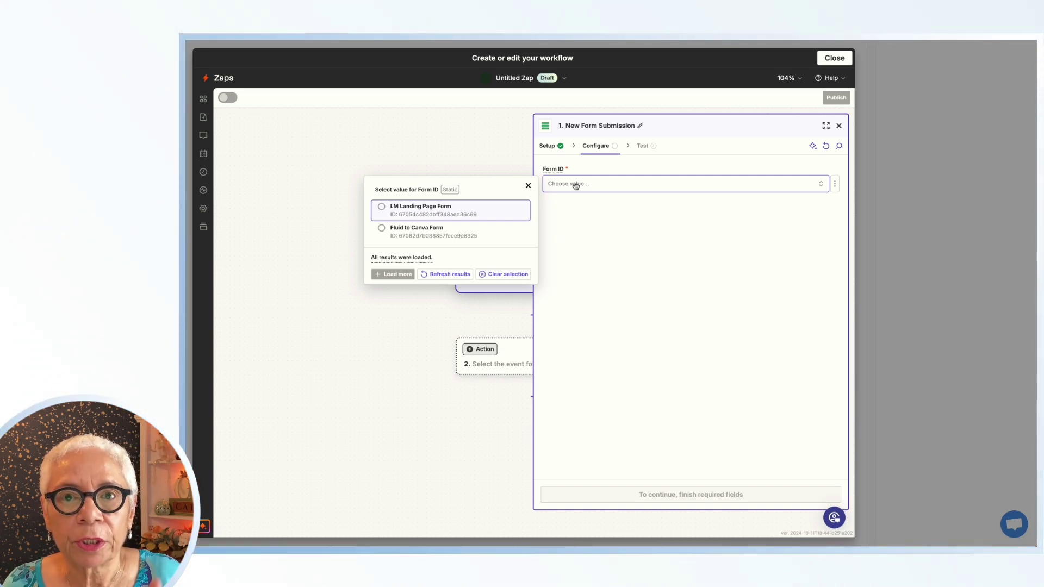
left_click(384, 227)
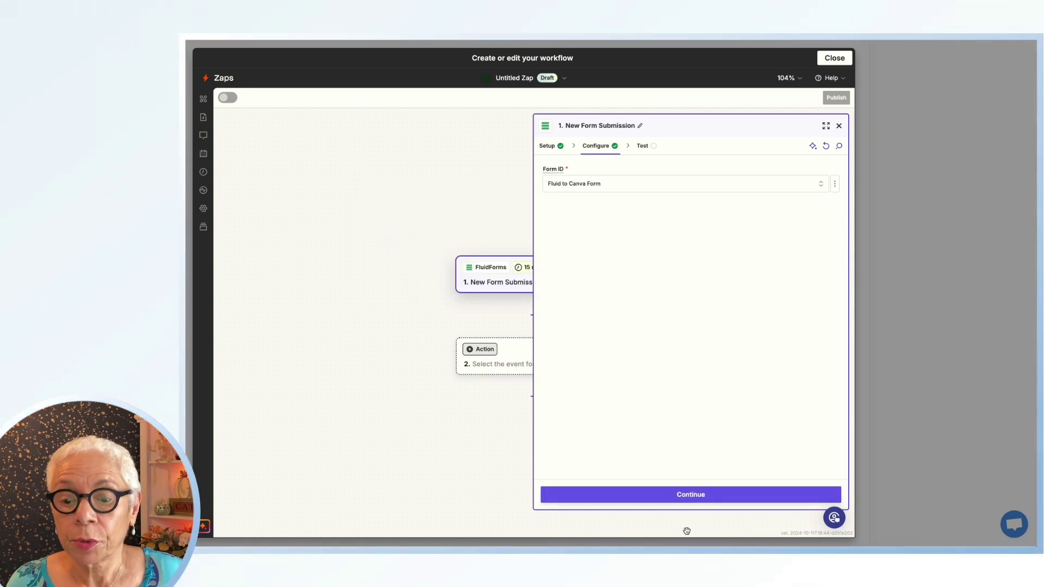
left_click(699, 501)
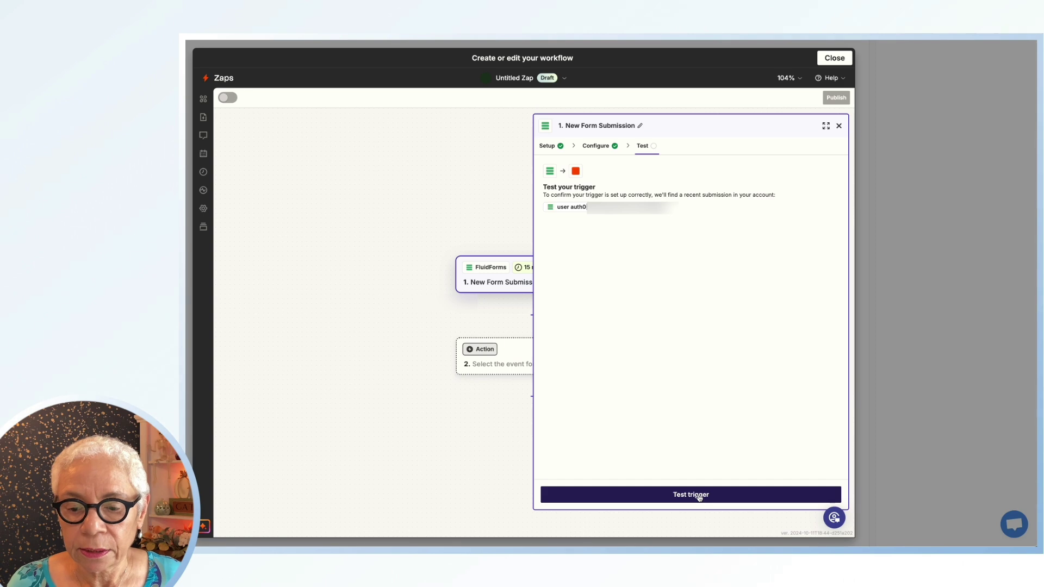
Test the trigger and continue with submission C as the sample record
left_click(699, 496)
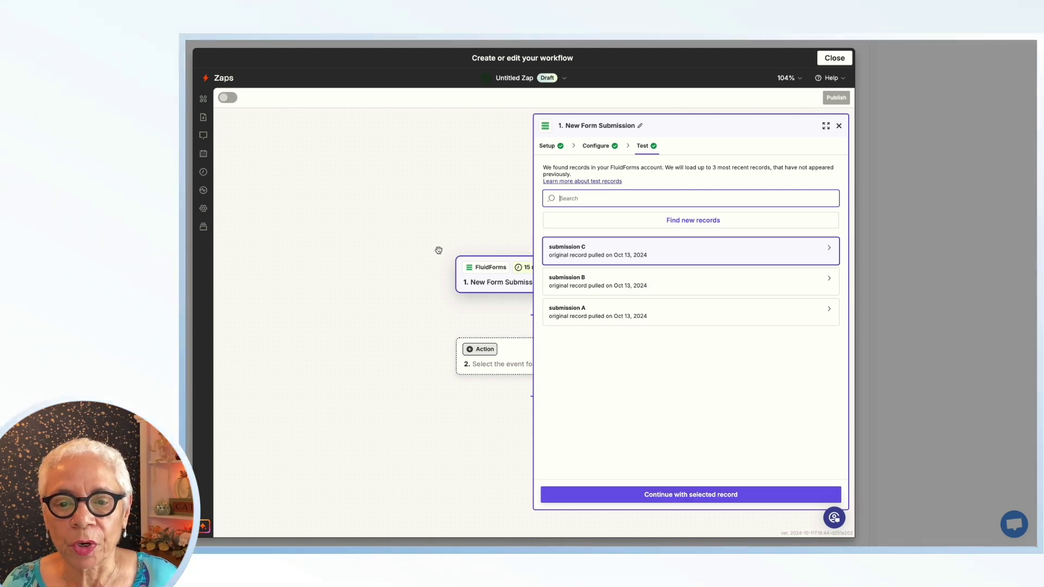
left_click(624, 255)
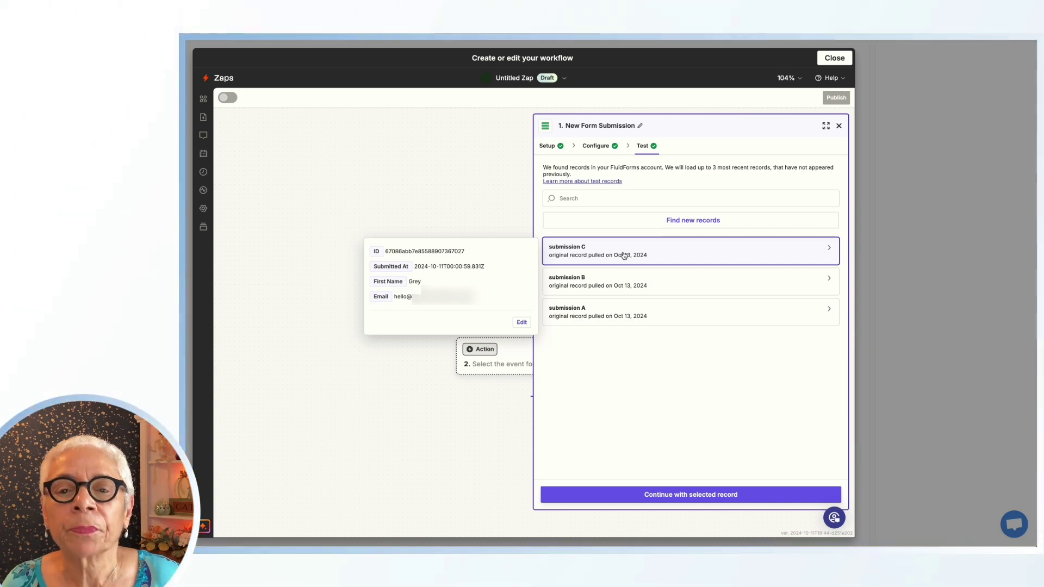
left_click(672, 494)
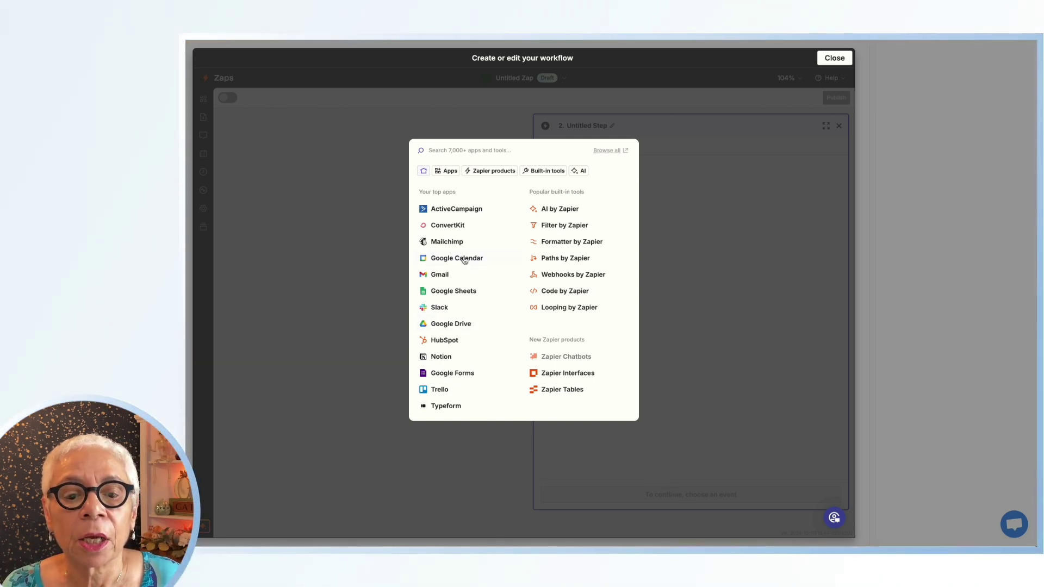
Make step 2 ConvertKit's Add Subscriber to Form with the first ConvertKit account connected
left_click(453, 226)
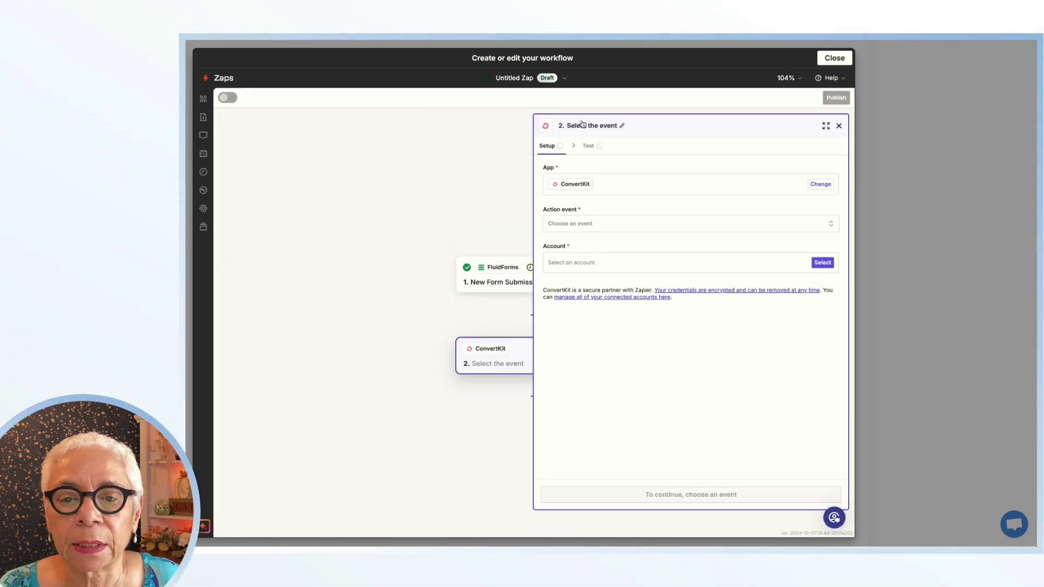
left_click(568, 228)
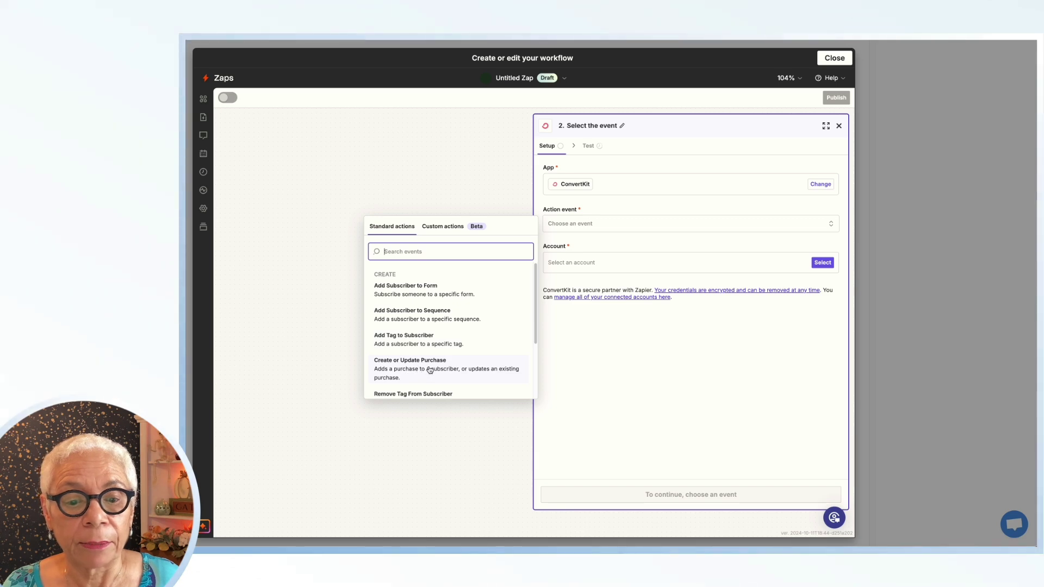
scroll(433, 370, "down", 3)
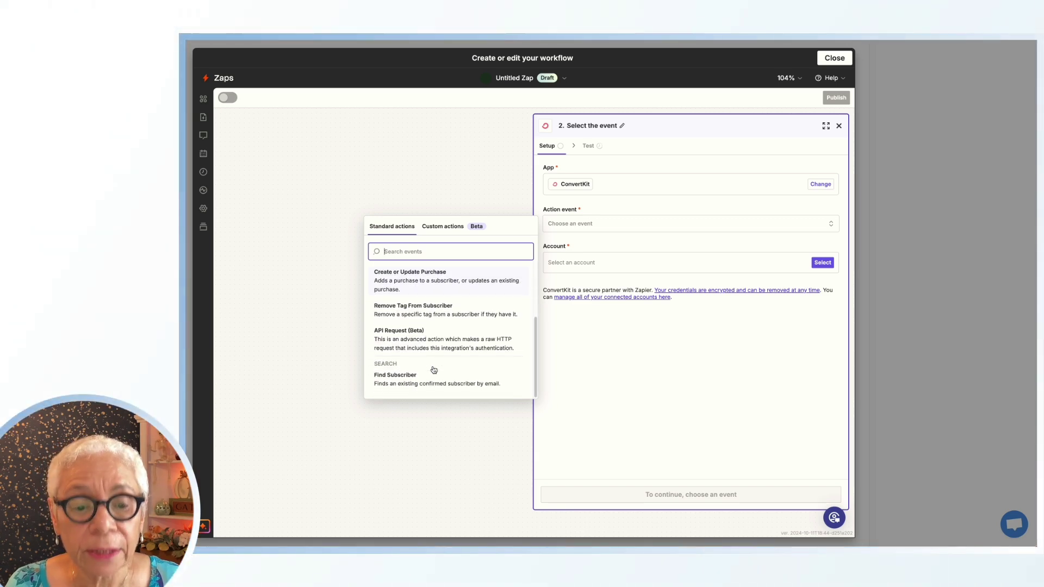
scroll(433, 370, "up", 3)
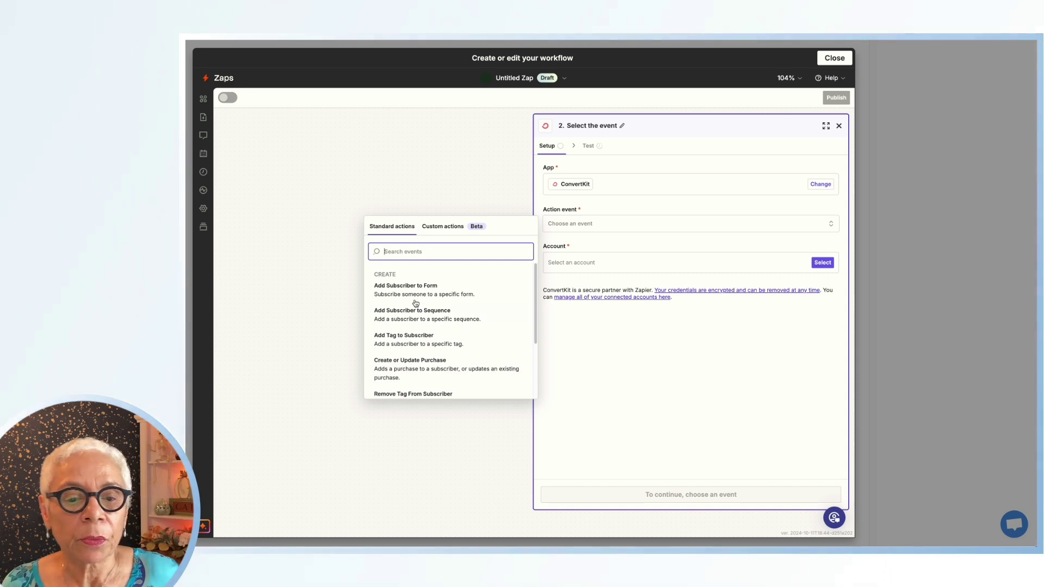
left_click(397, 288)
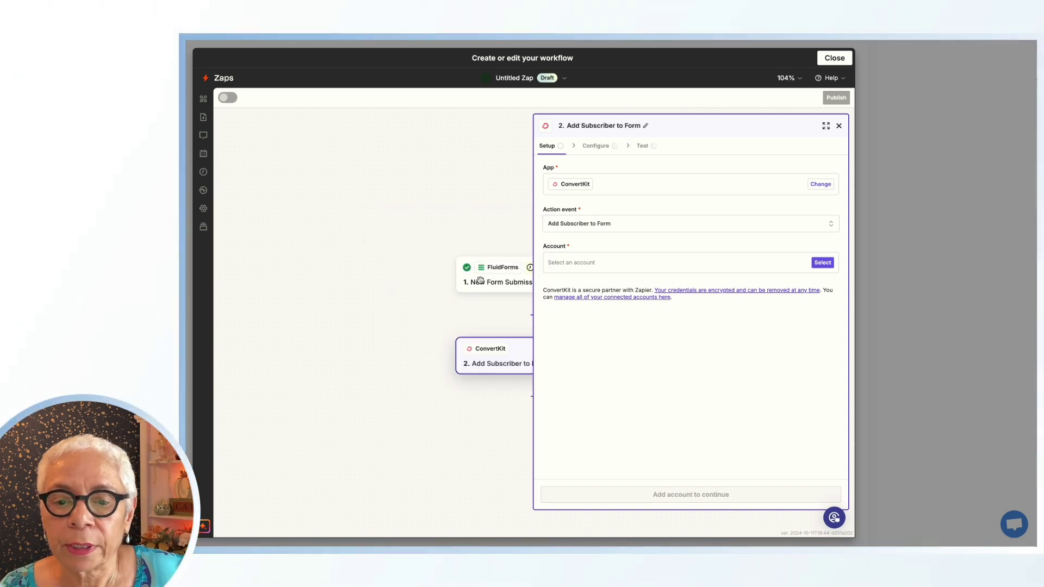
left_click(562, 262)
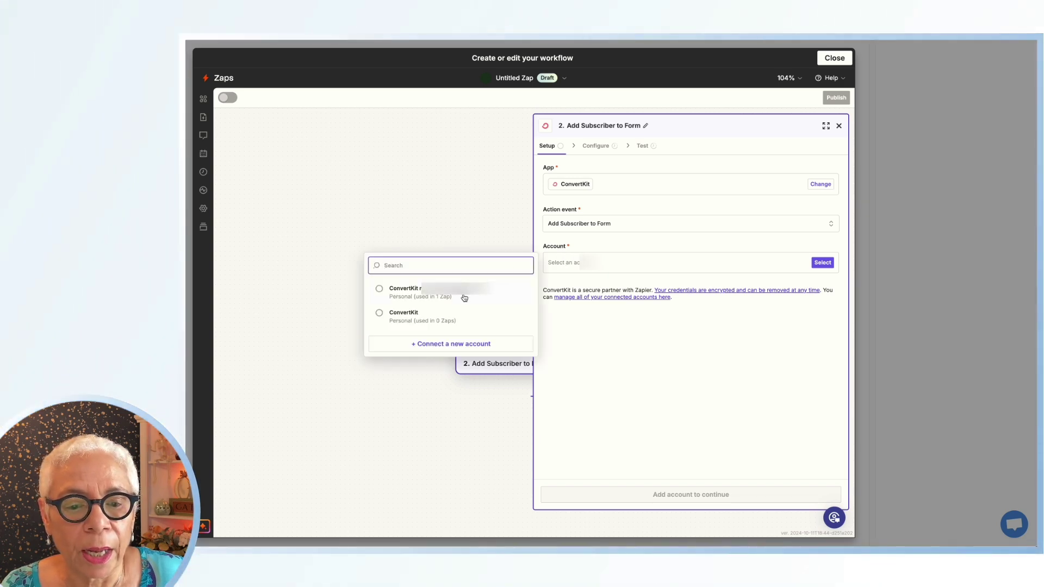
left_click(414, 289)
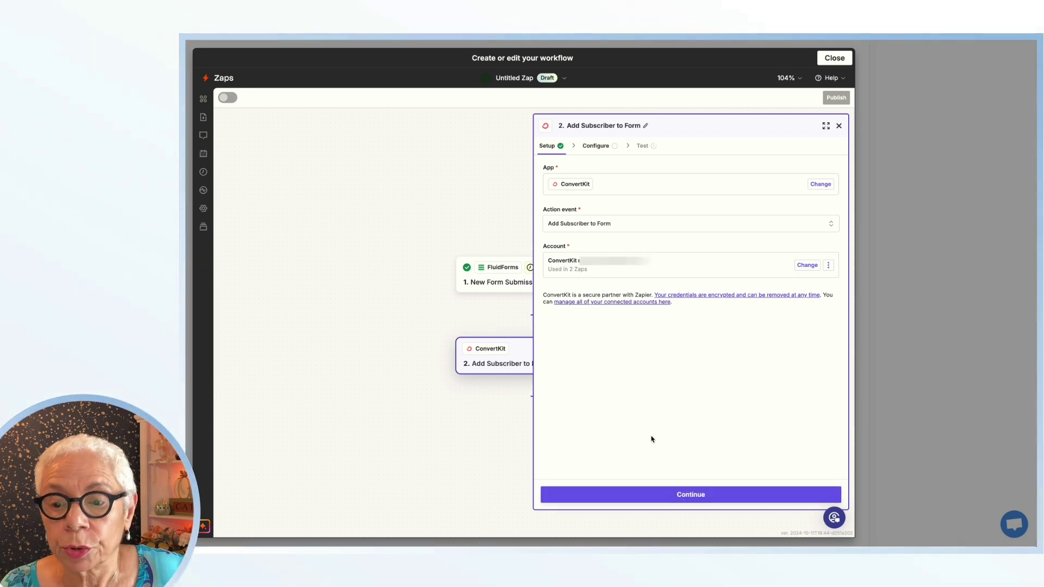
Choose the Canva Fluid demo form as the ConvertKit form and bring up trigger data for Email
left_click(690, 495)
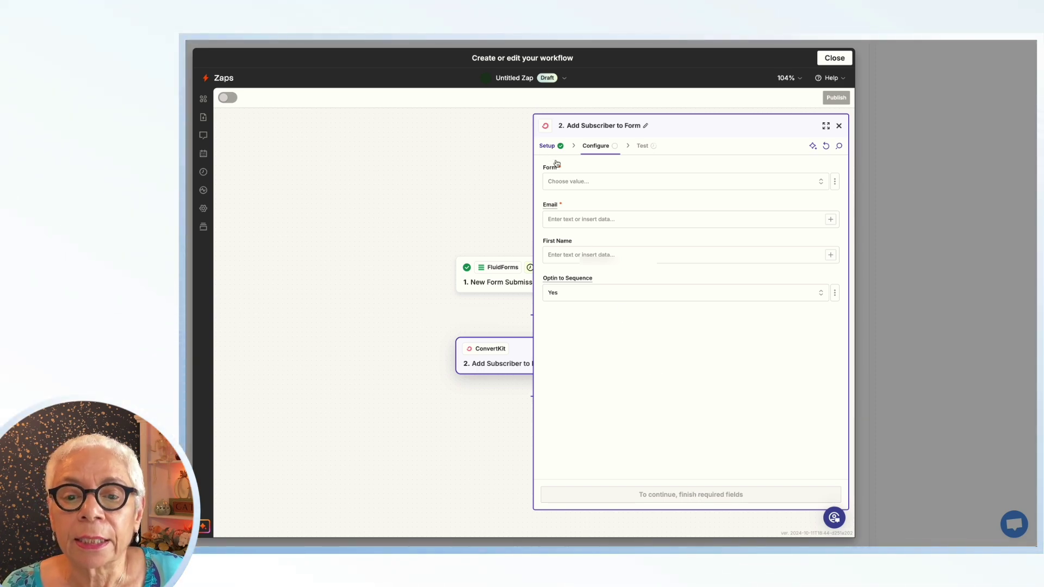
left_click(564, 183)
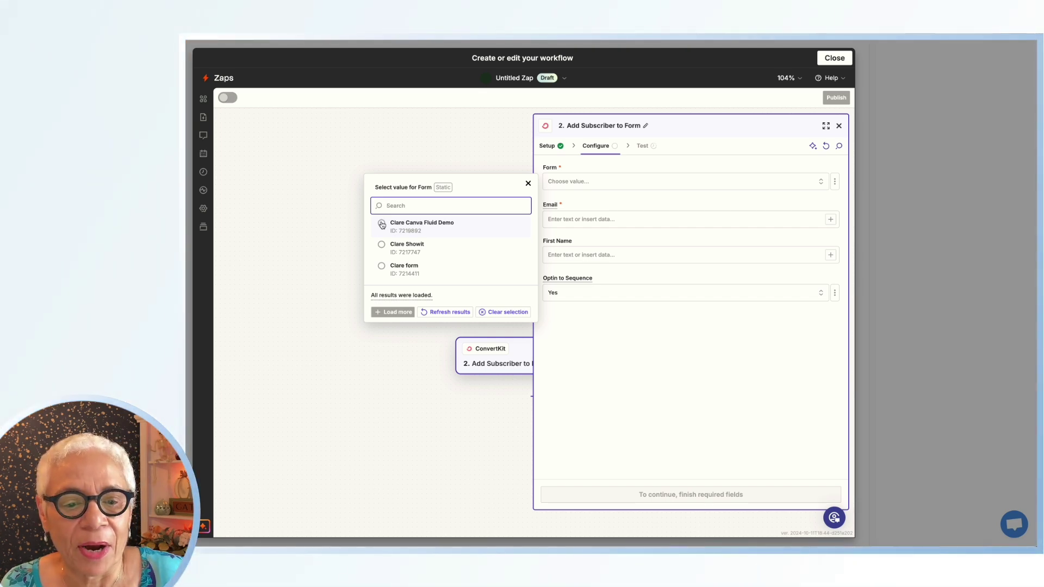
left_click(382, 224)
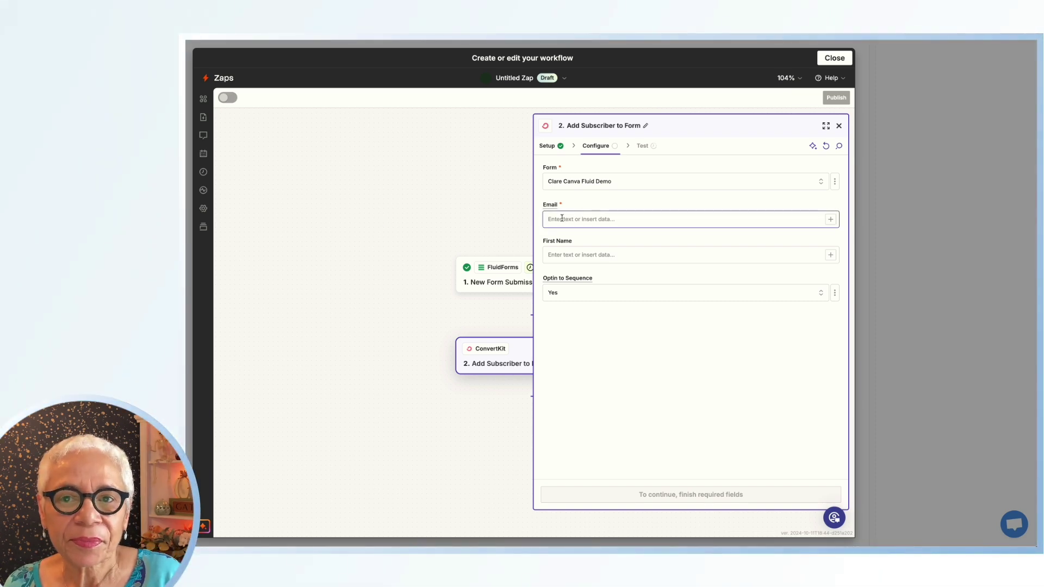
left_click(561, 218)
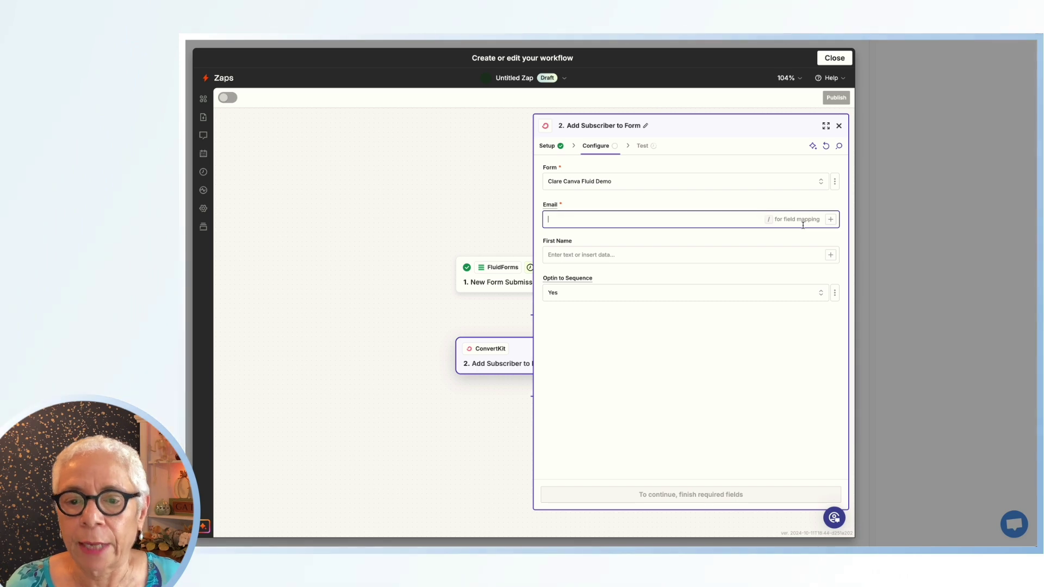
left_click(830, 219)
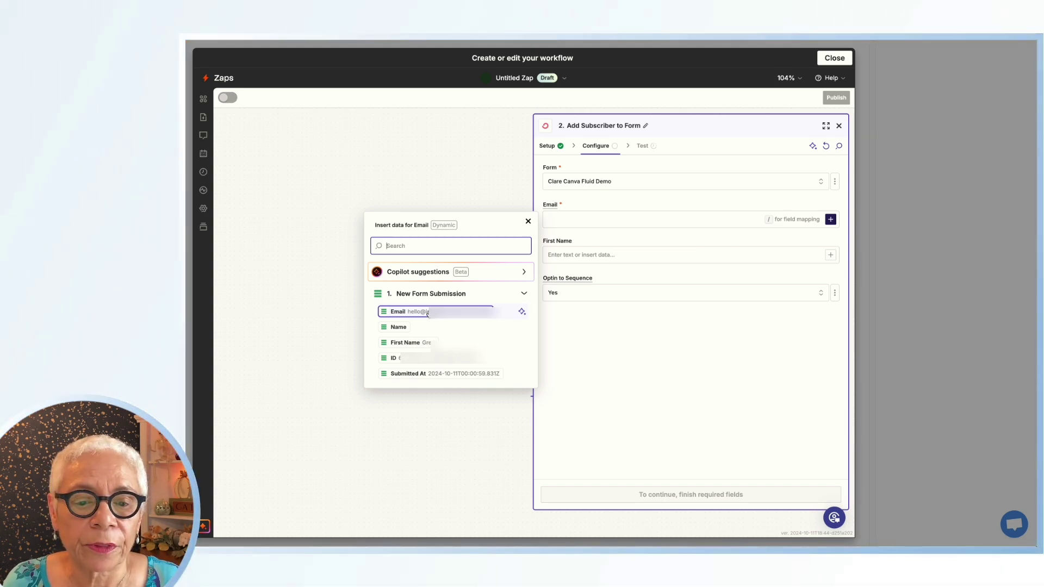
Map the submission's Email and First Name into ConvertKit's Email and First Name fields
left_click(427, 312)
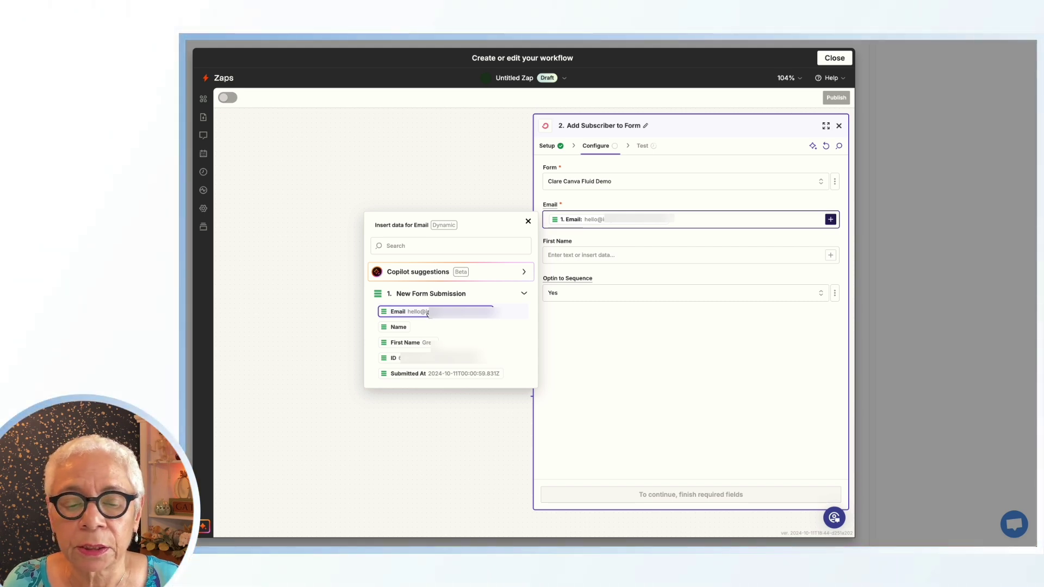
left_click(570, 256)
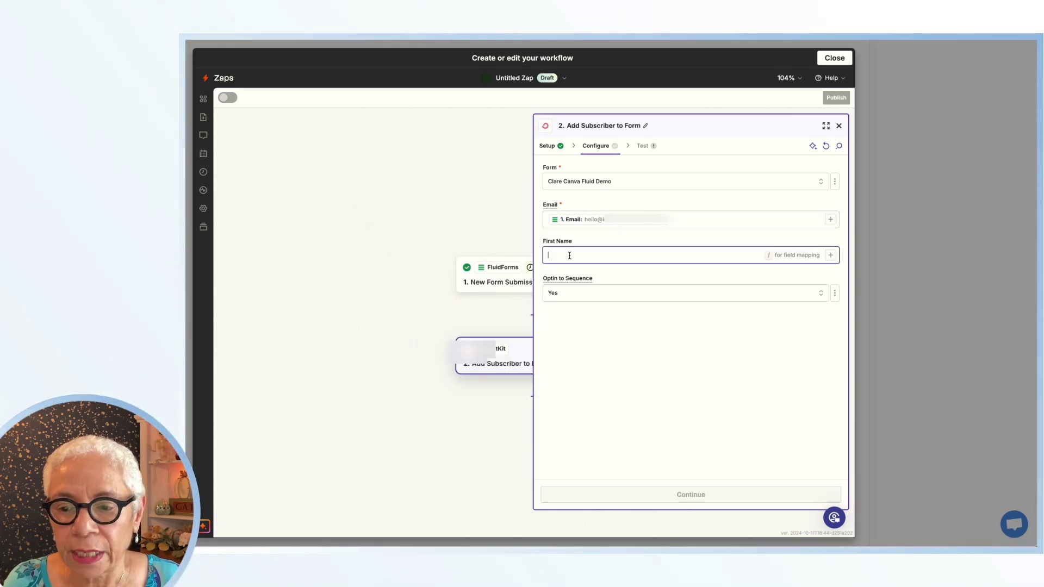
left_click(831, 255)
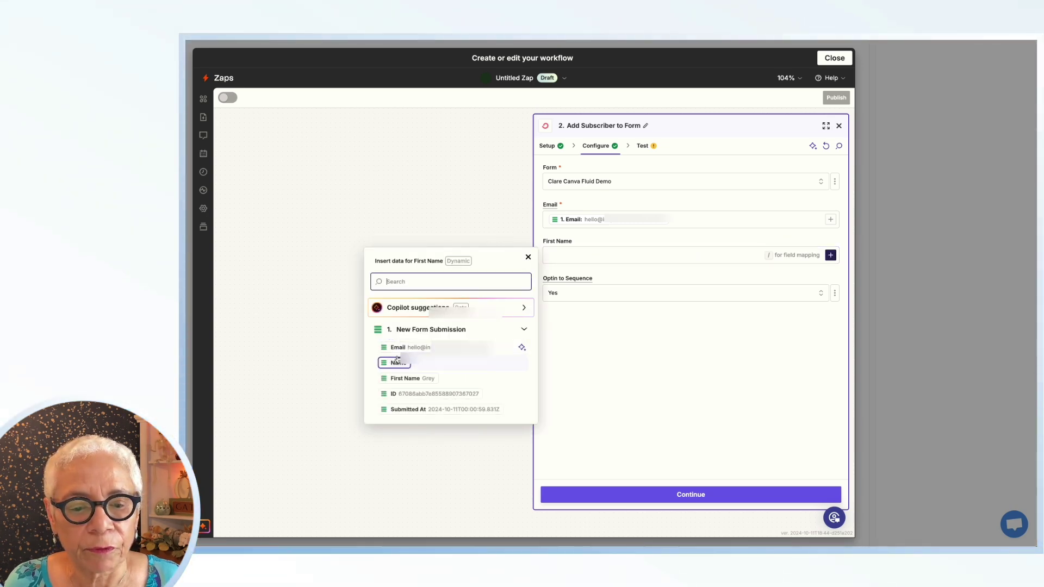
left_click(431, 381)
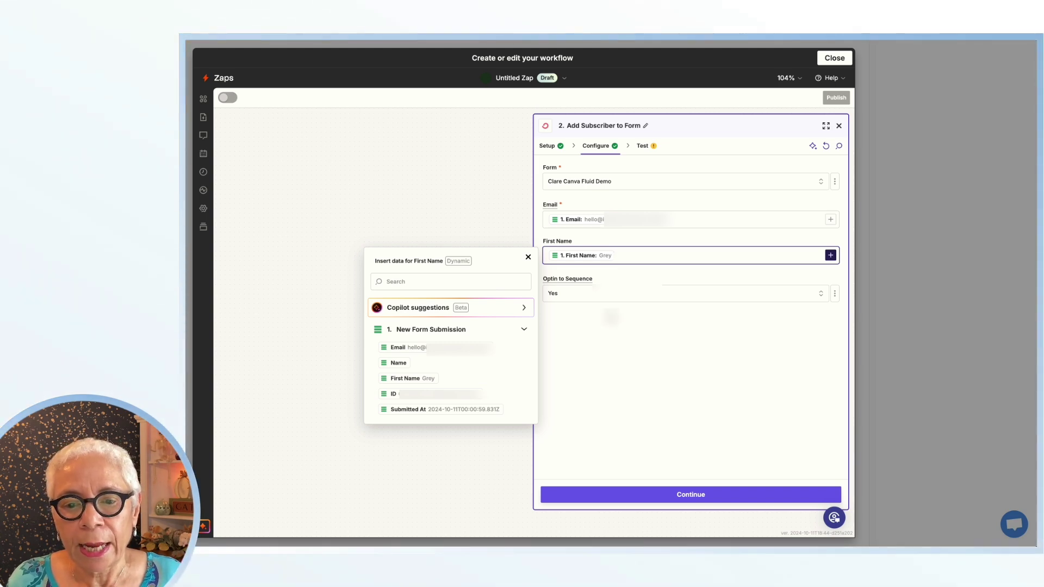
left_click(610, 316)
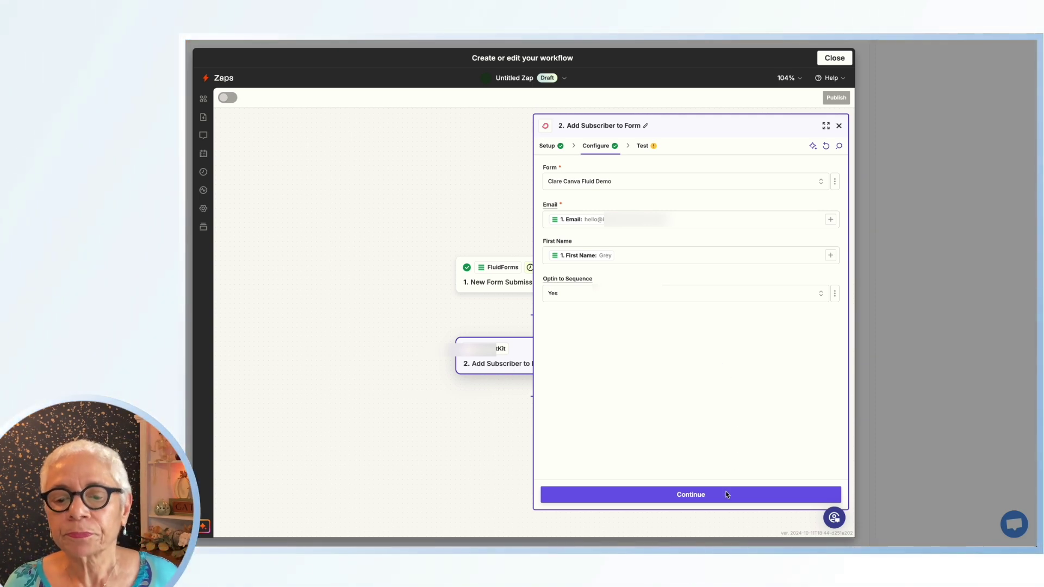
Send a test subscriber to ConvertKit, publish the zap, and close the Zapier editor
left_click(688, 496)
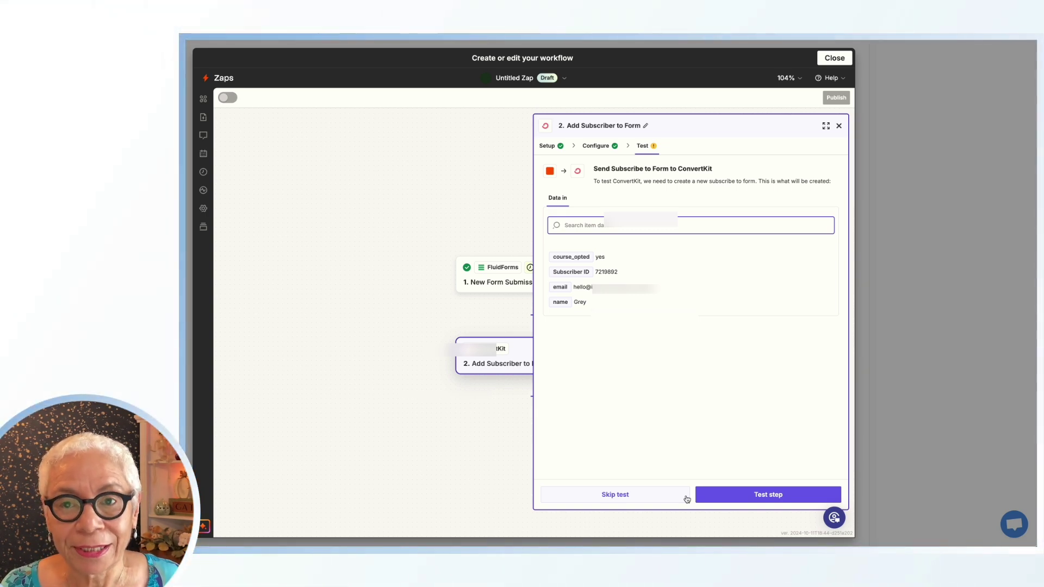
left_click(755, 496)
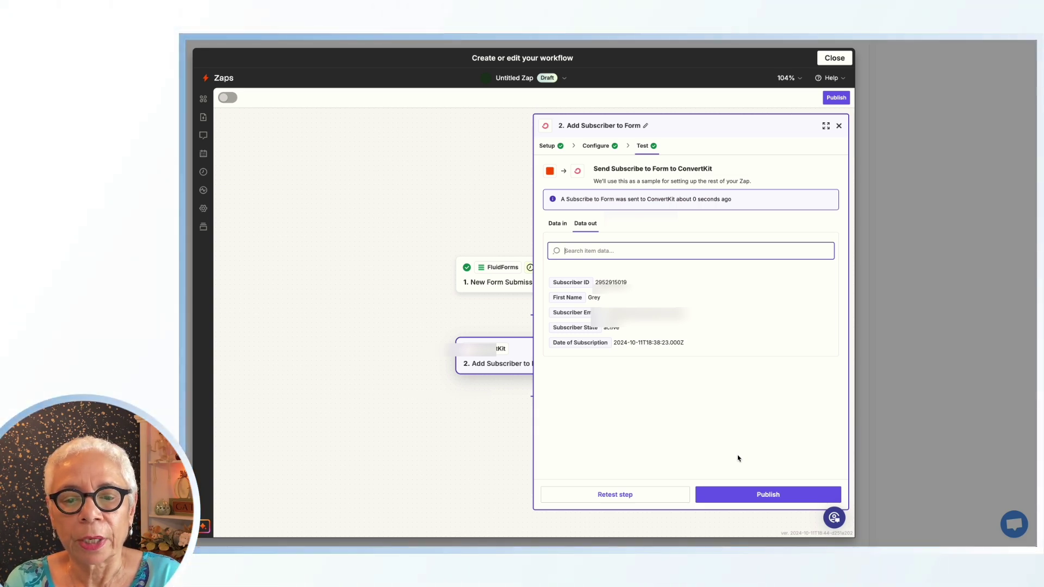
left_click(765, 506)
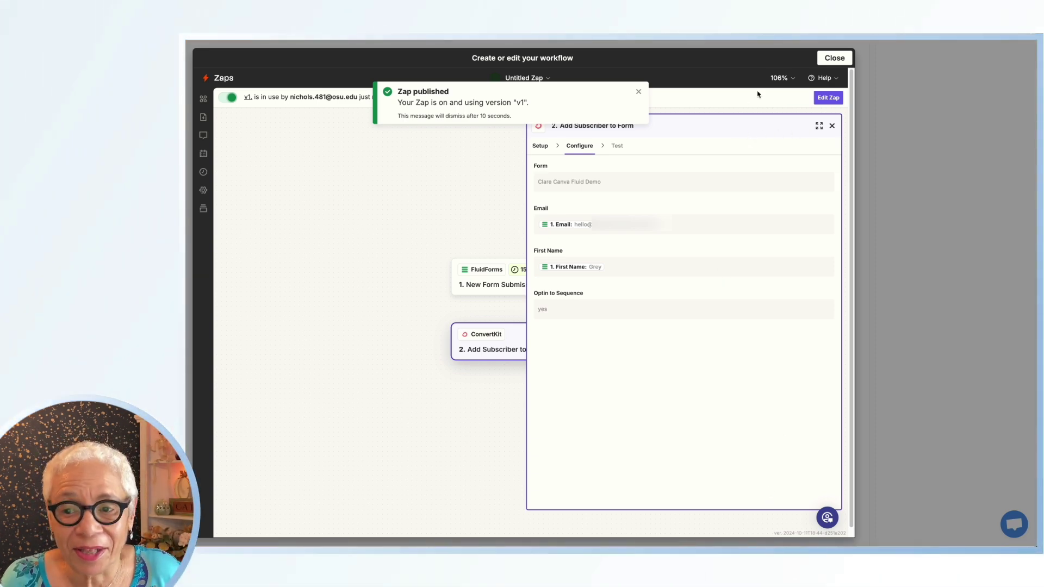
left_click(834, 58)
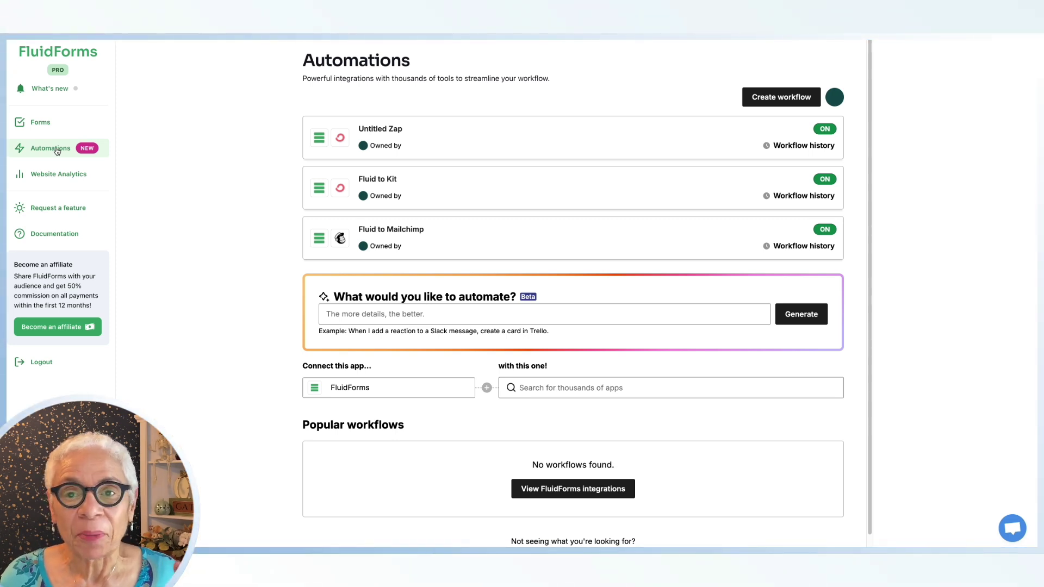
Copy the Fluid to Canva Form's URL from its Share > Embed in Canva dialog
left_click(40, 124)
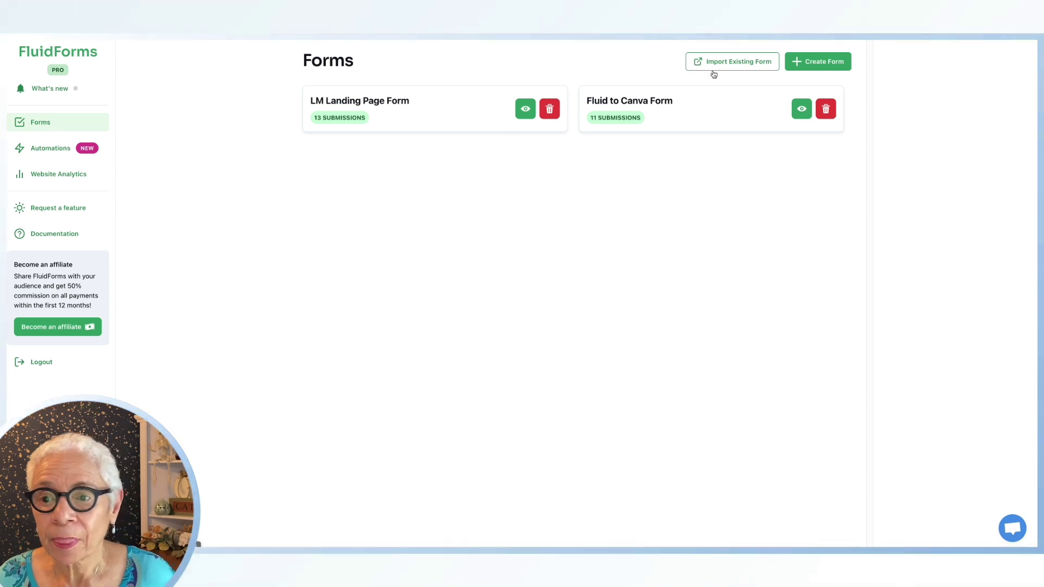
left_click(668, 107)
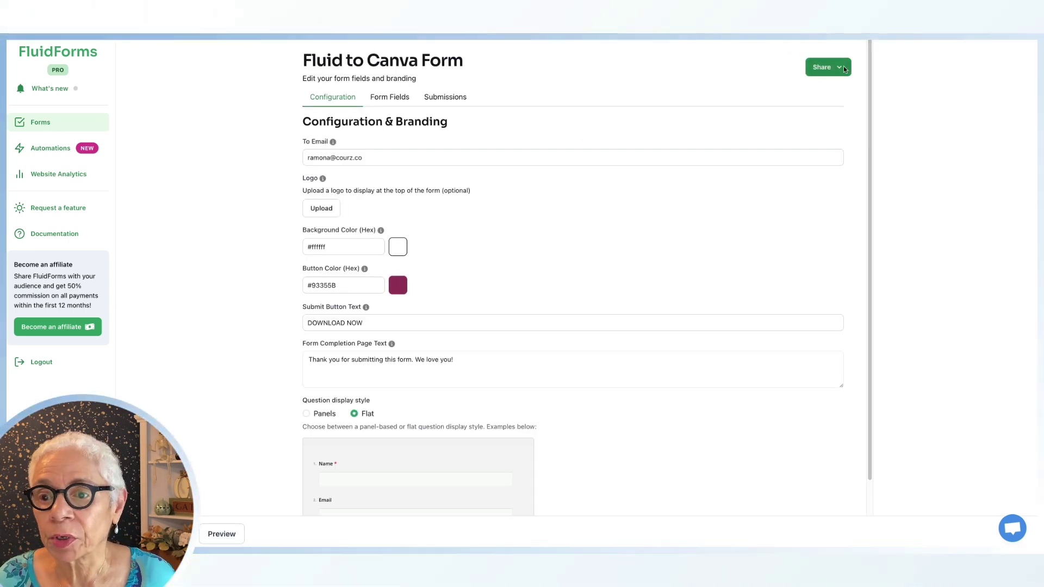
left_click(841, 67)
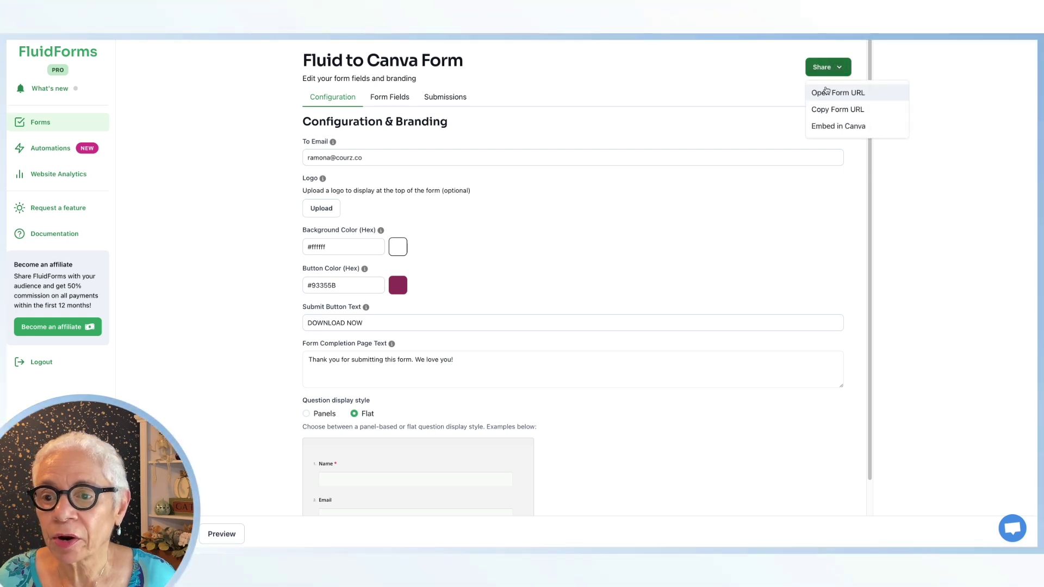
left_click(840, 127)
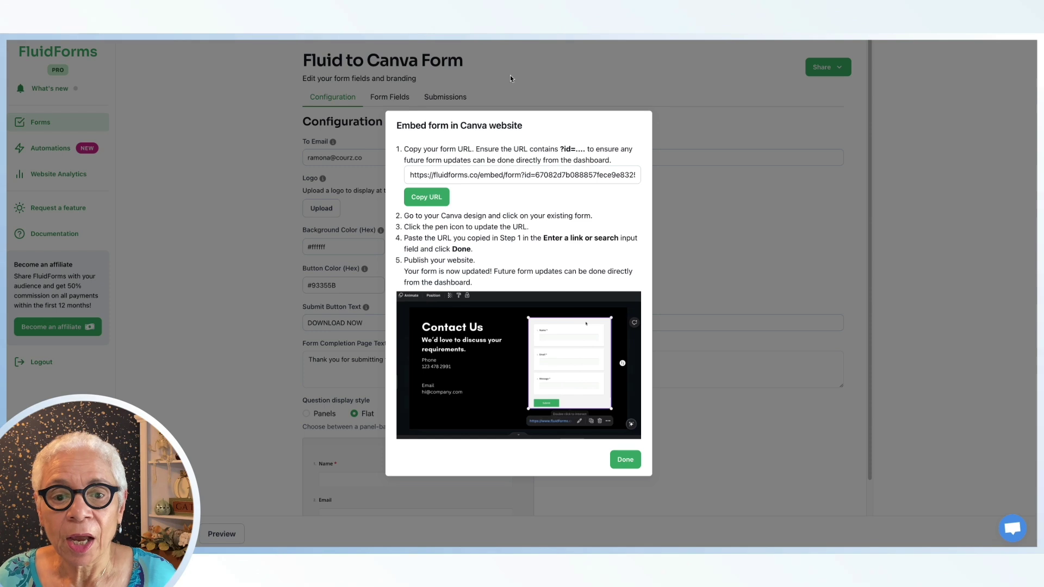
left_click(425, 198)
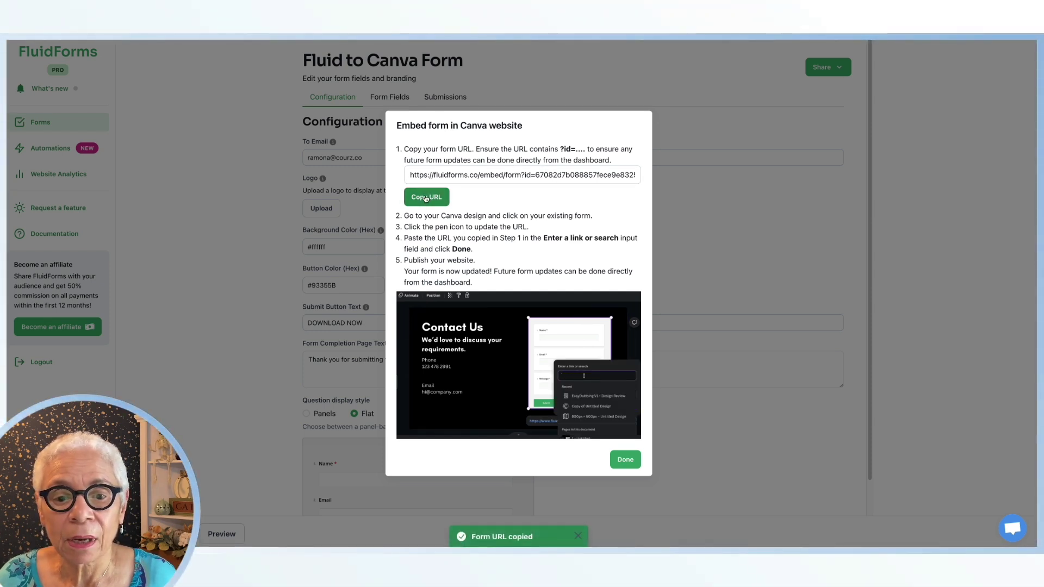
Replace the Canva embed's link with the copied FluidForms URL and resize the form frame
left_click(625, 459)
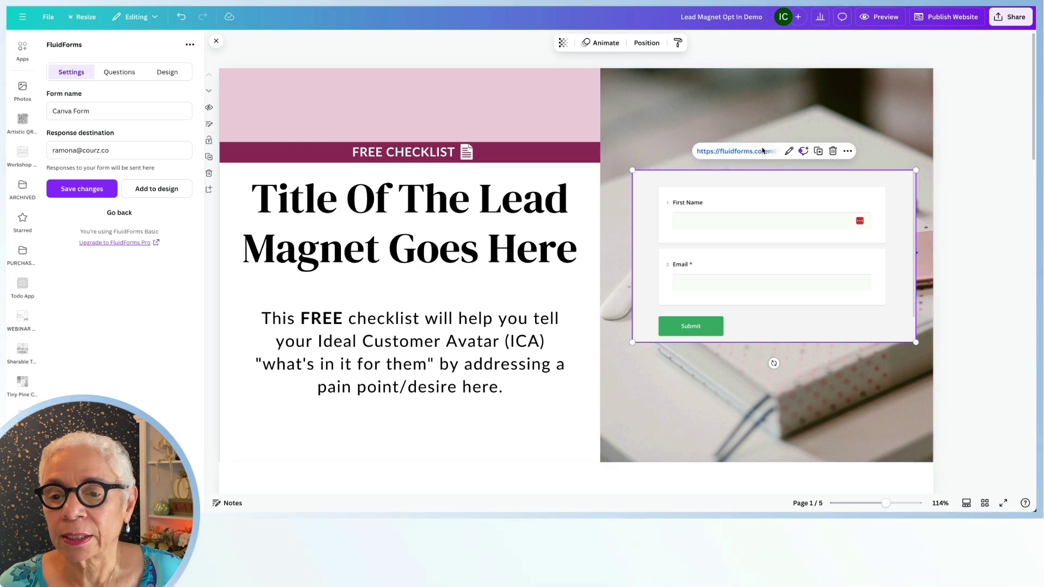
left_click(789, 151)
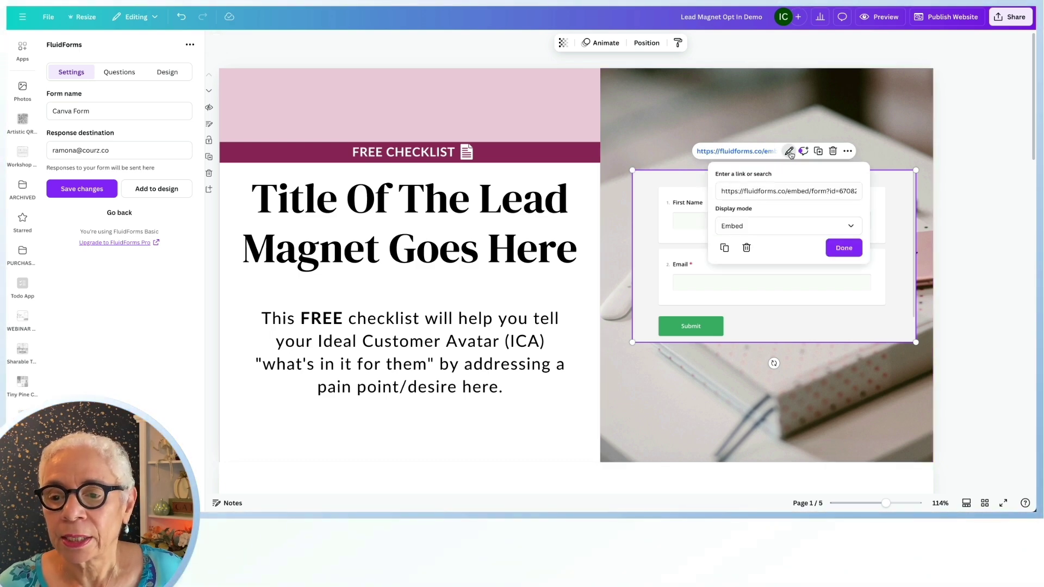
left_click(810, 191)
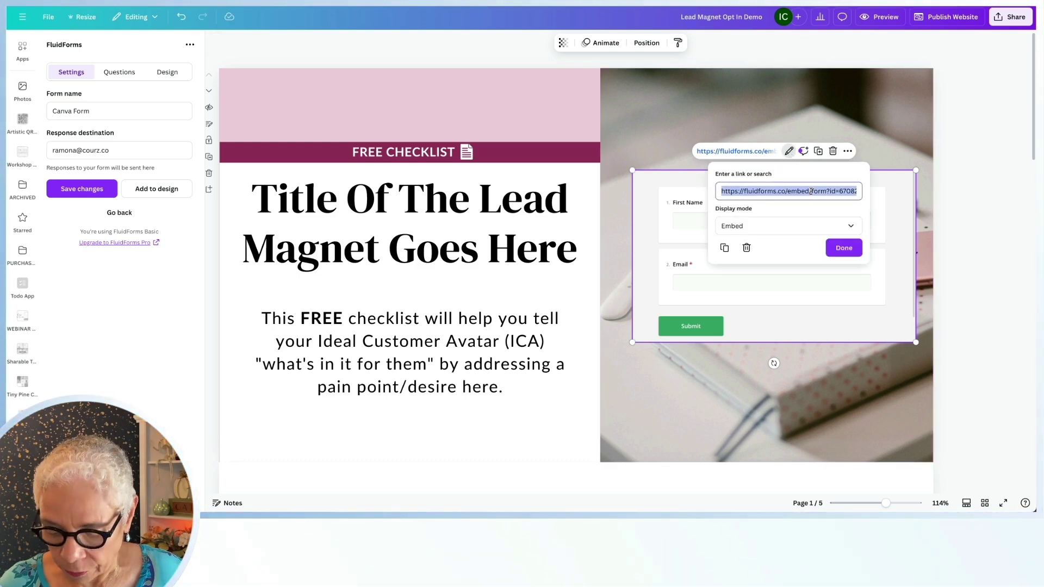
key("BackSpace")
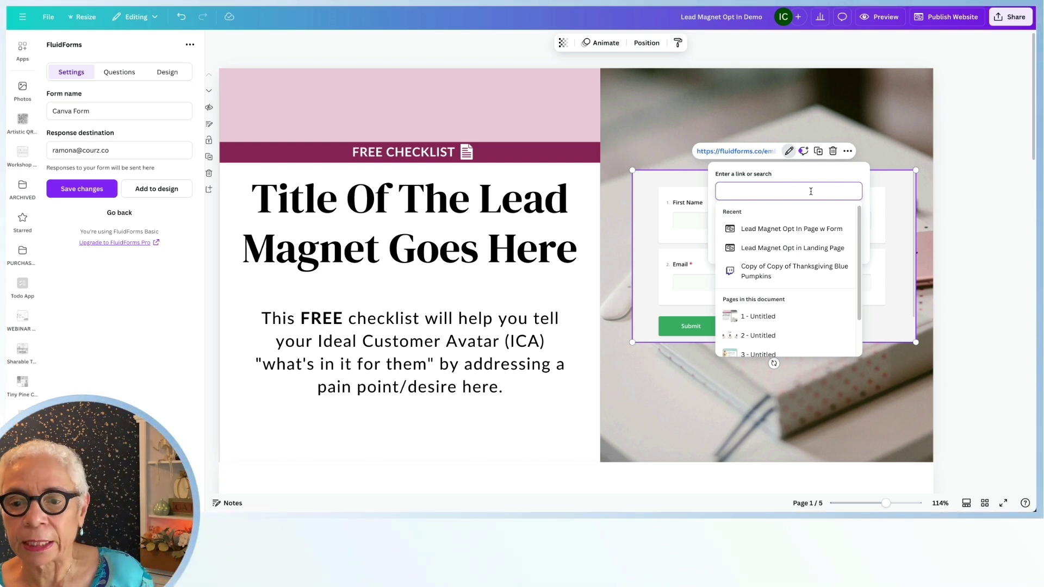
key("ctrl+v")
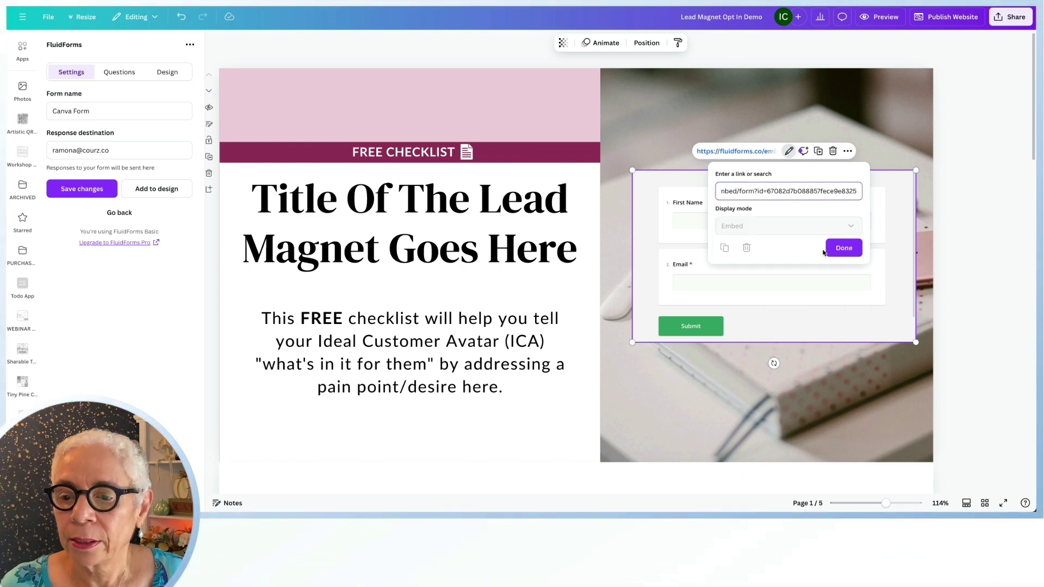
left_click(848, 251)
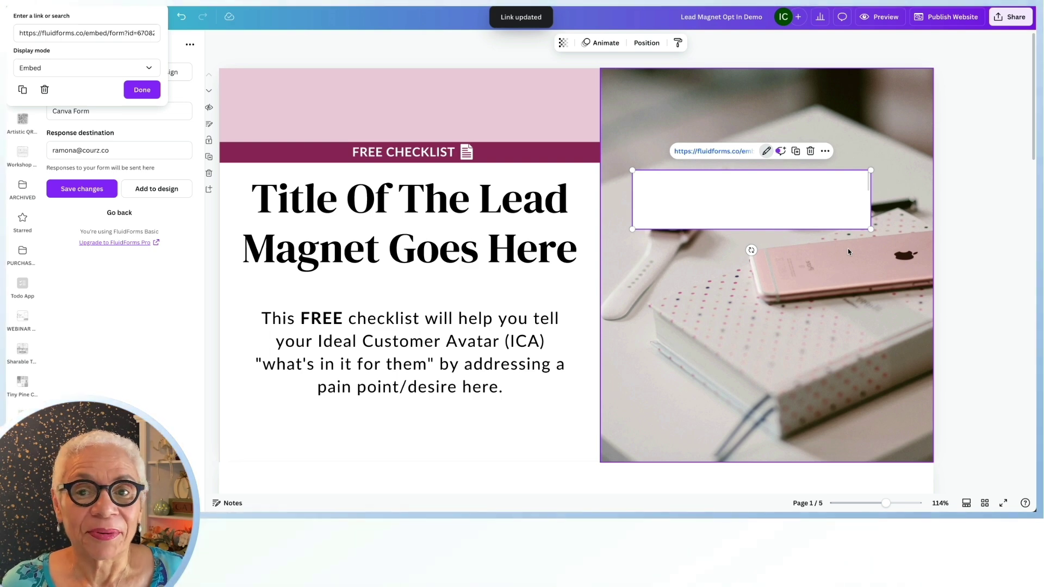
left_click(750, 203)
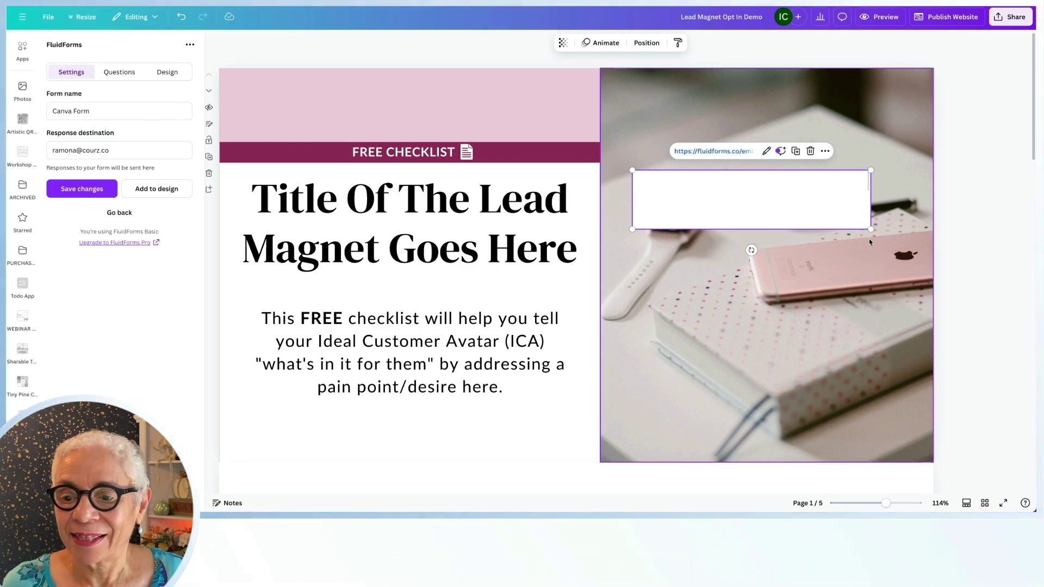
left_click_drag(869, 227, 842, 229)
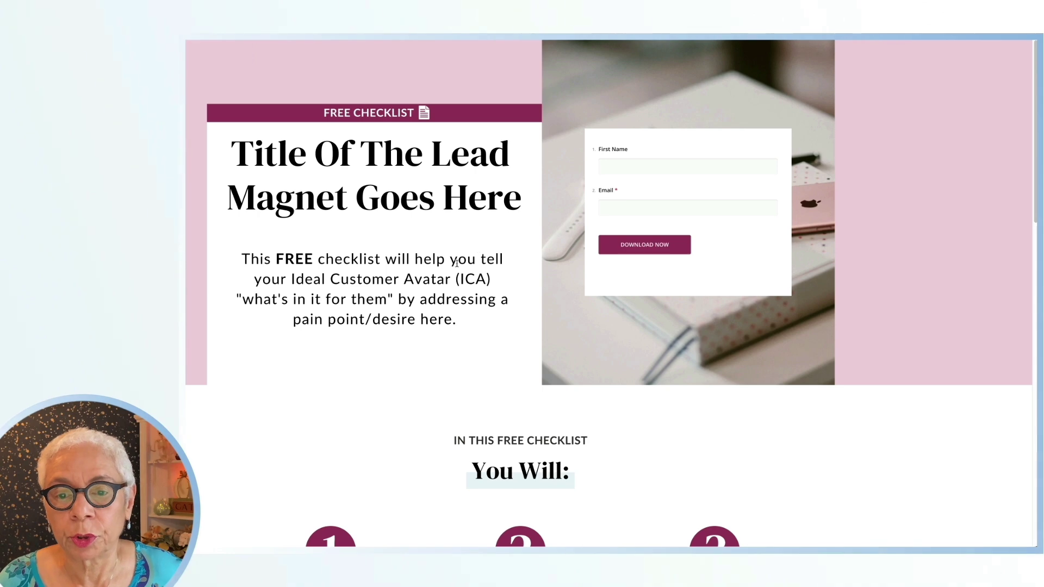
Enter a test first name and email address in the live form and submit with DOWNLOAD NOW
left_click(615, 168)
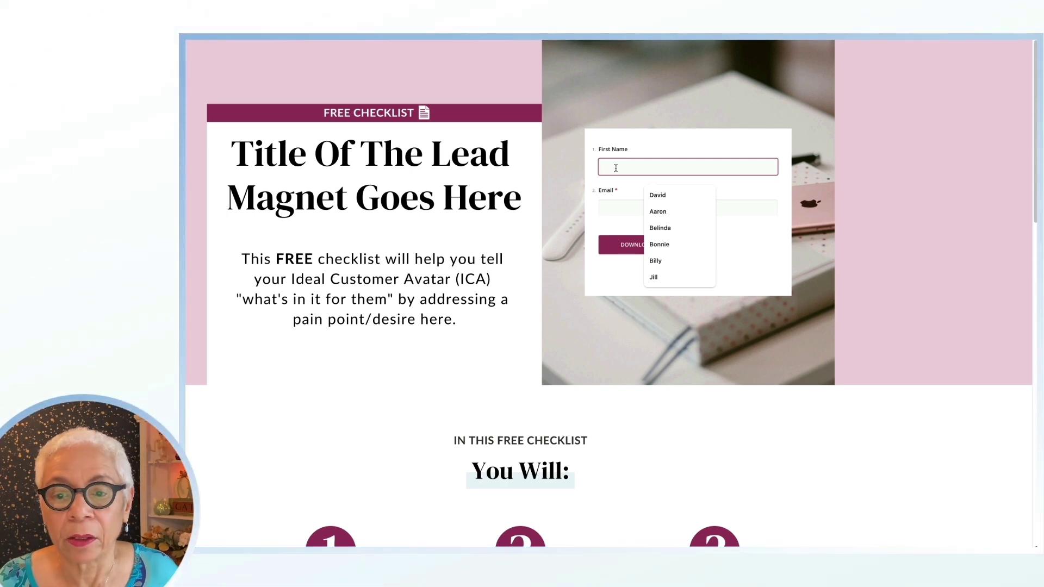
type("Gayle")
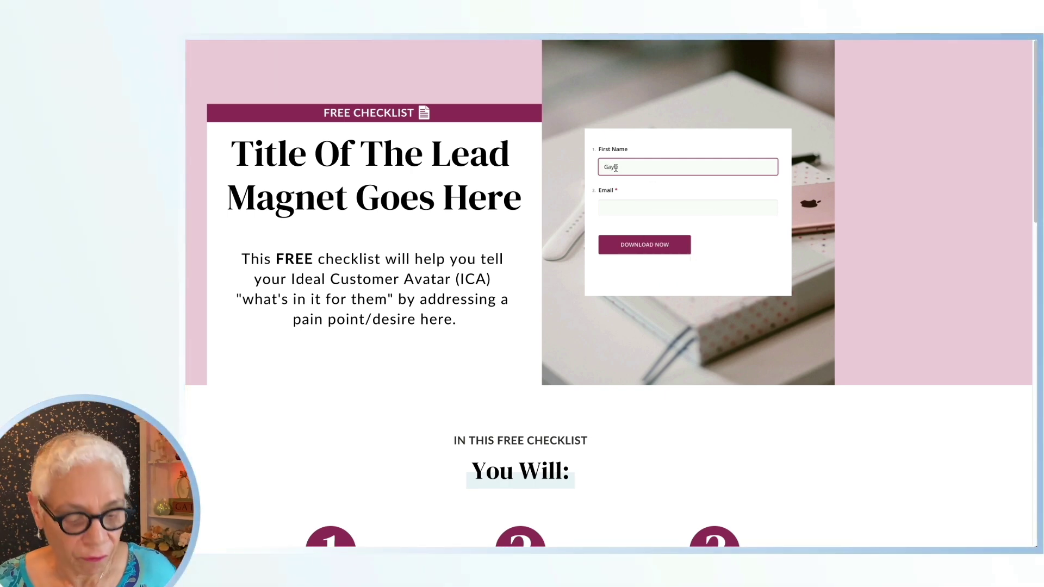
key("Tab")
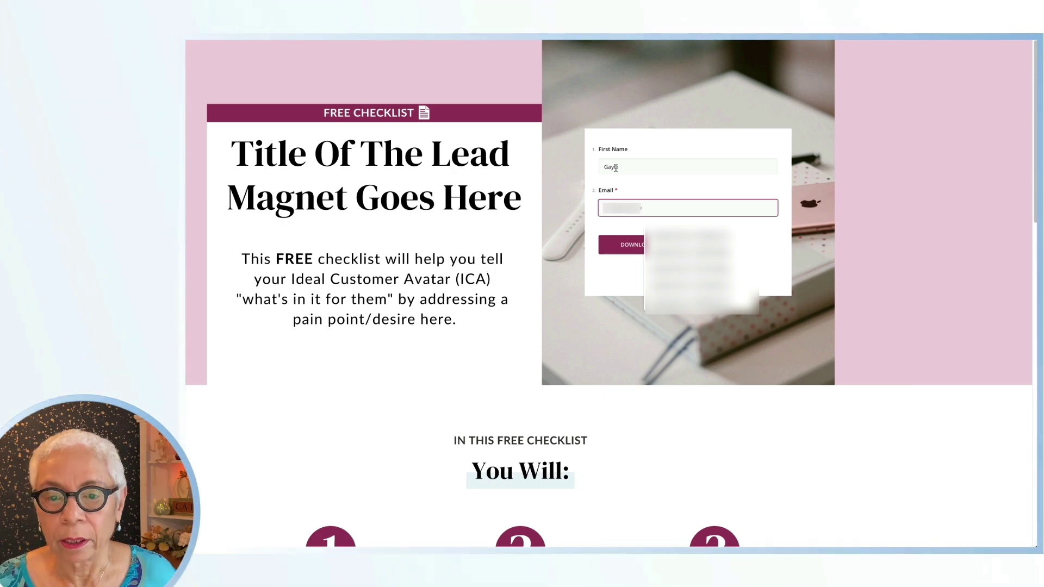
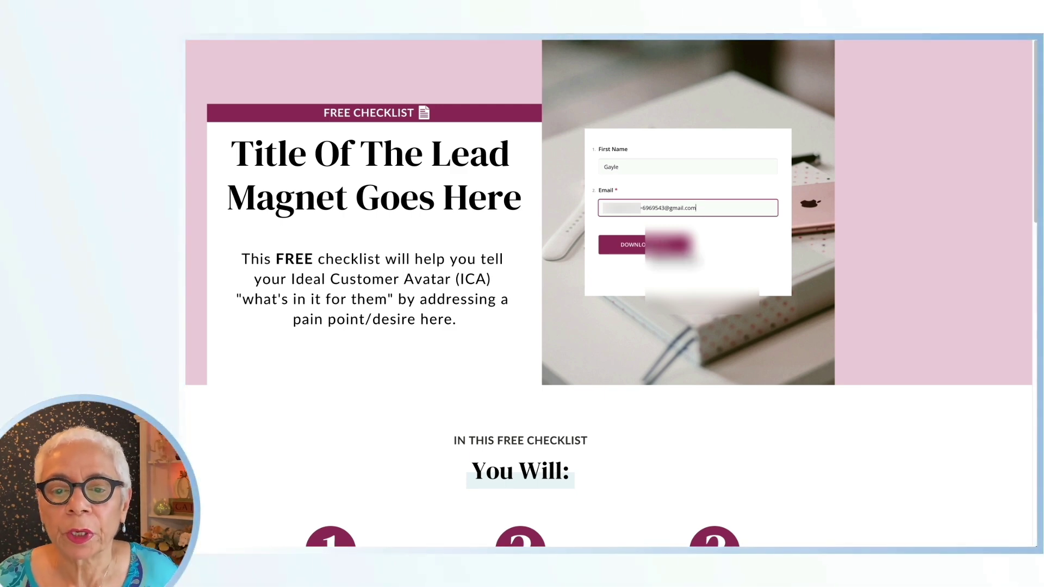
left_click(648, 246)
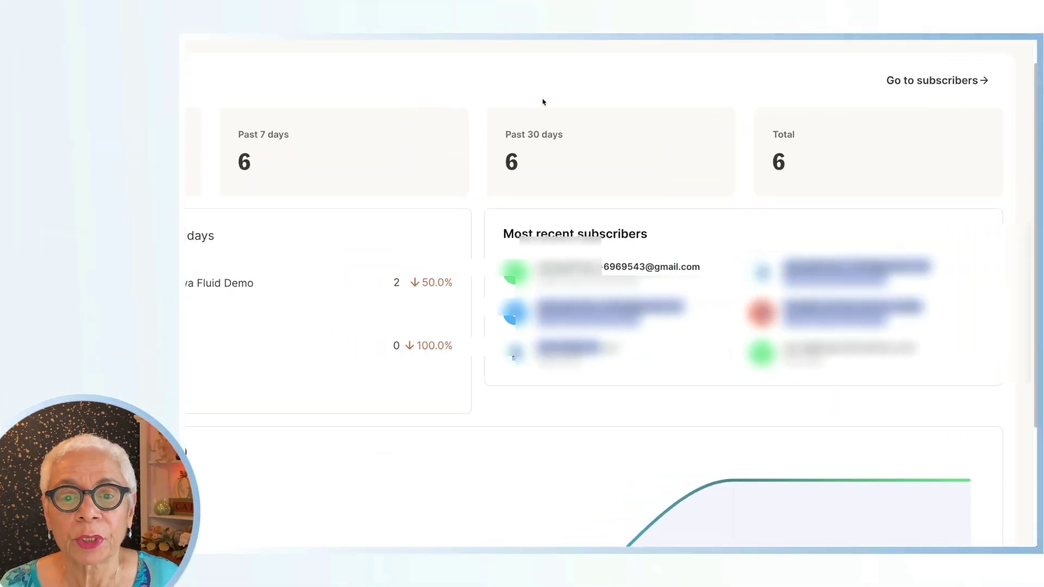
Highlight the past-7-days subscriber count of 6 on the ConvertKit dashboard
left_click_drag(549, 92, 510, 135)
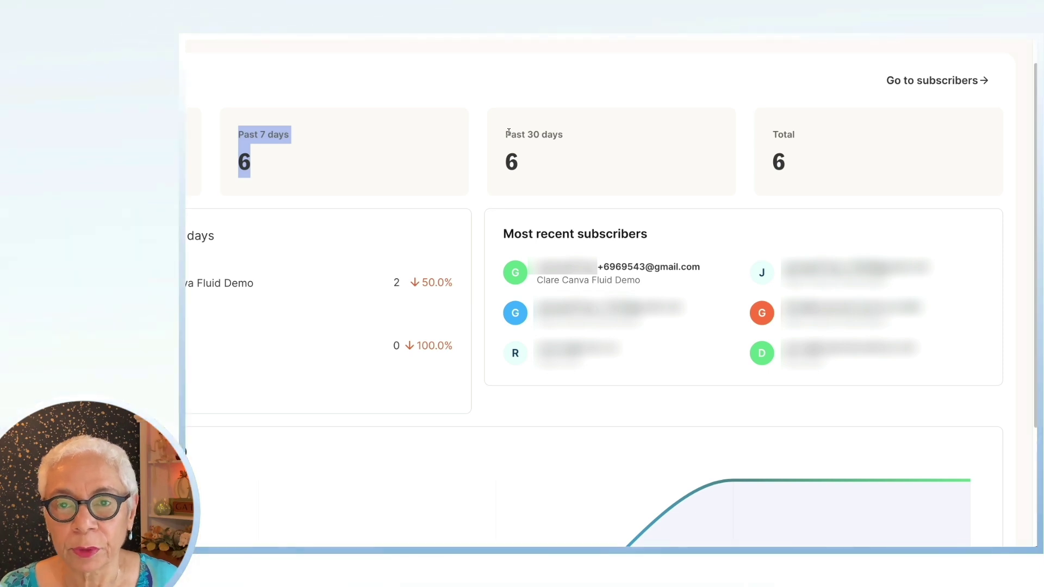